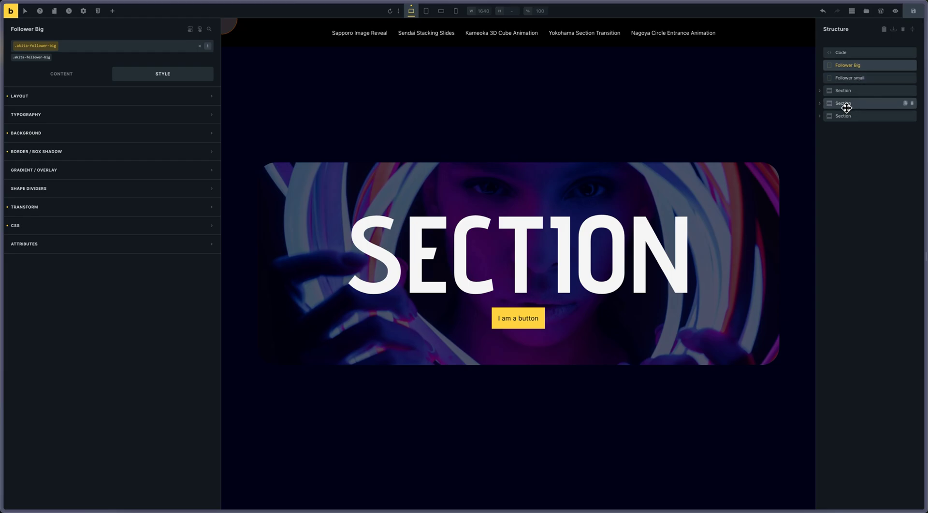
- Expand the first section and its container, and review the section's content, layout and background settings
click(819, 91)
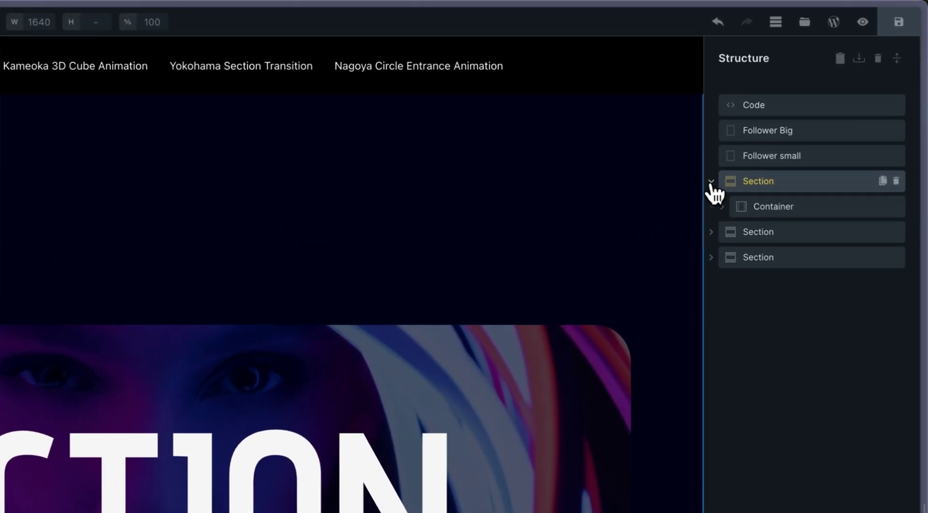
click(722, 206)
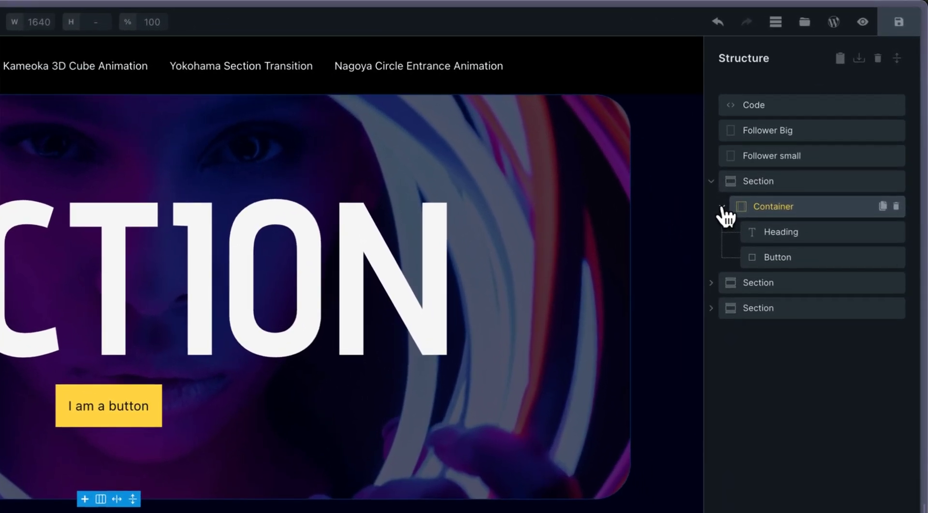
click(758, 182)
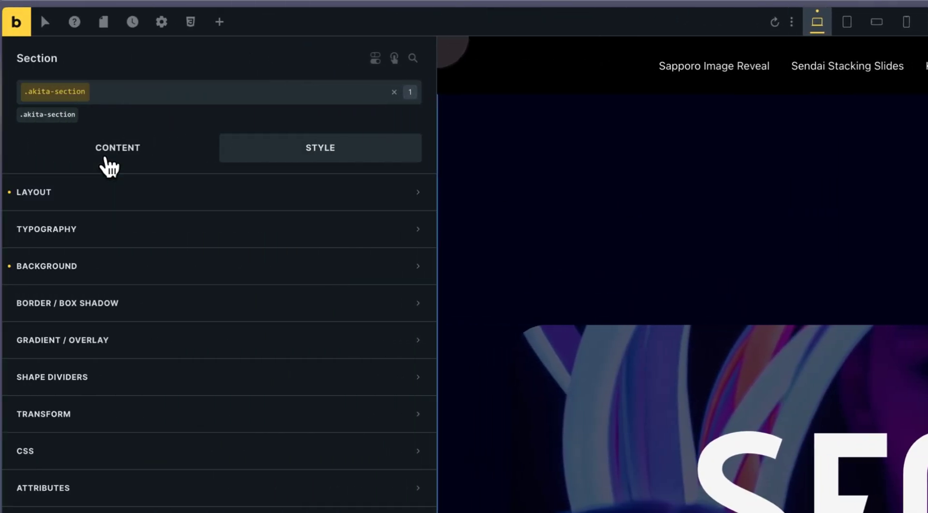
click(112, 160)
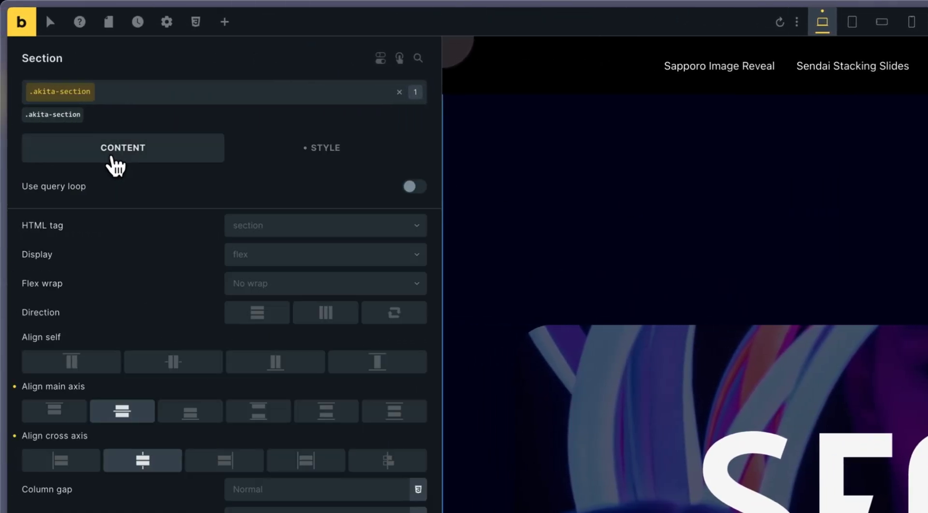
click(334, 155)
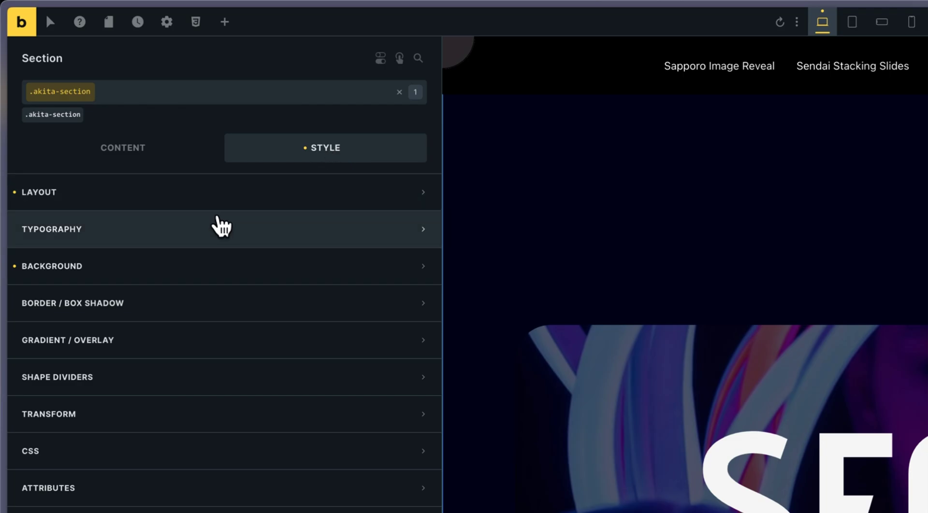
click(227, 202)
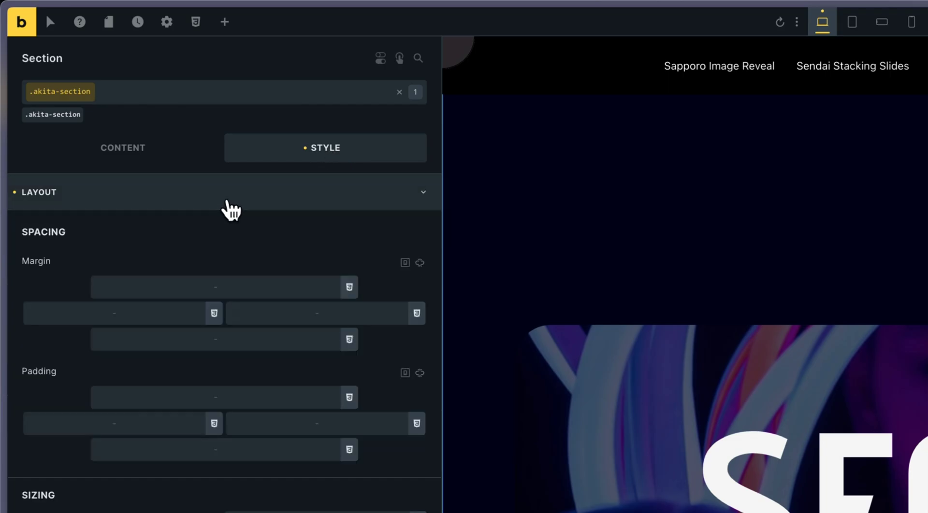
scroll(247, 367, down, 9)
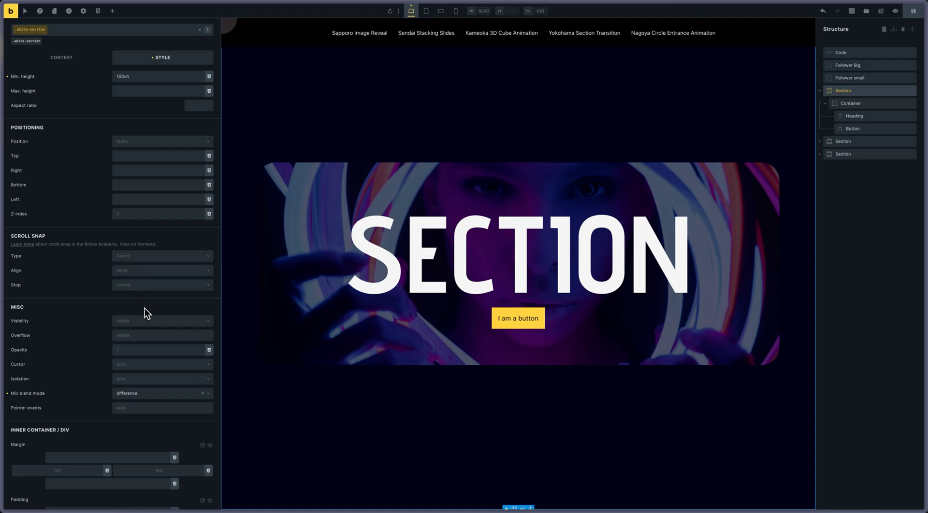
scroll(146, 309, down, 4)
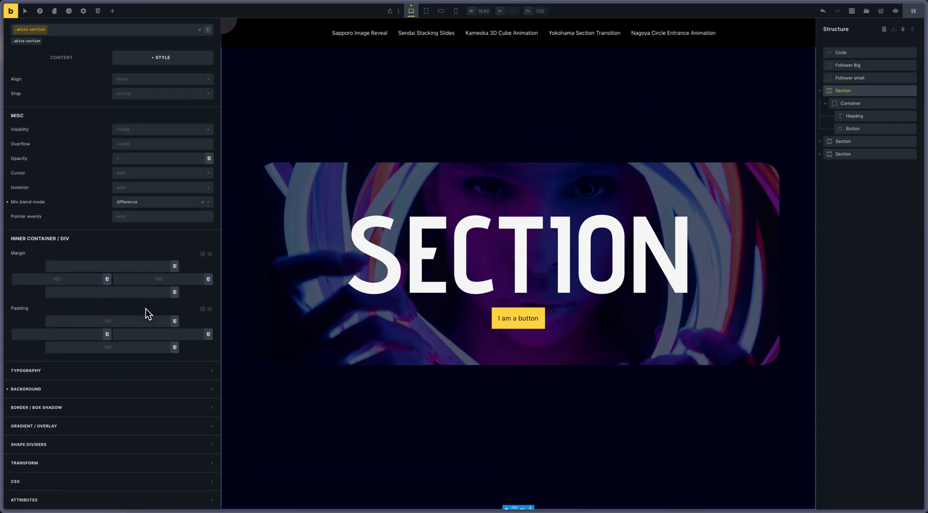
click(86, 395)
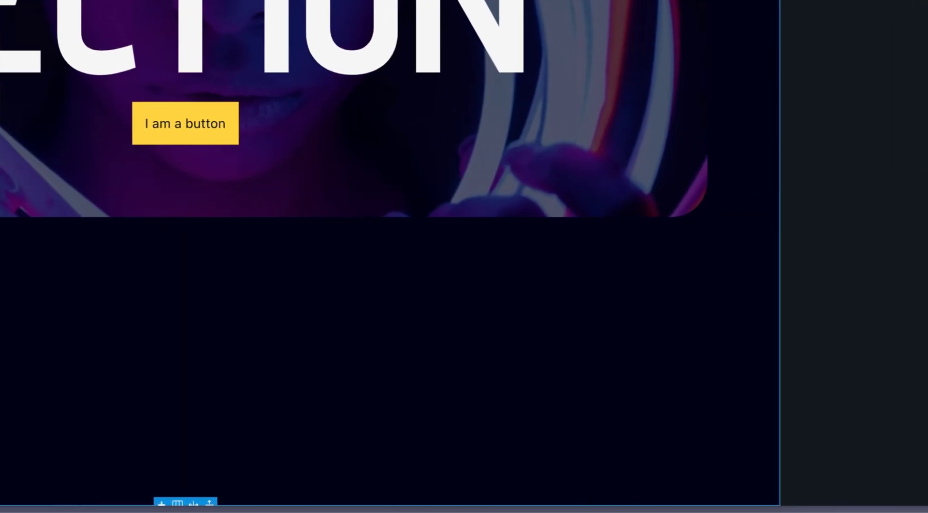
- Examine the layout and background settings of the container inside the first section
scroll(353, 242, down, 5)
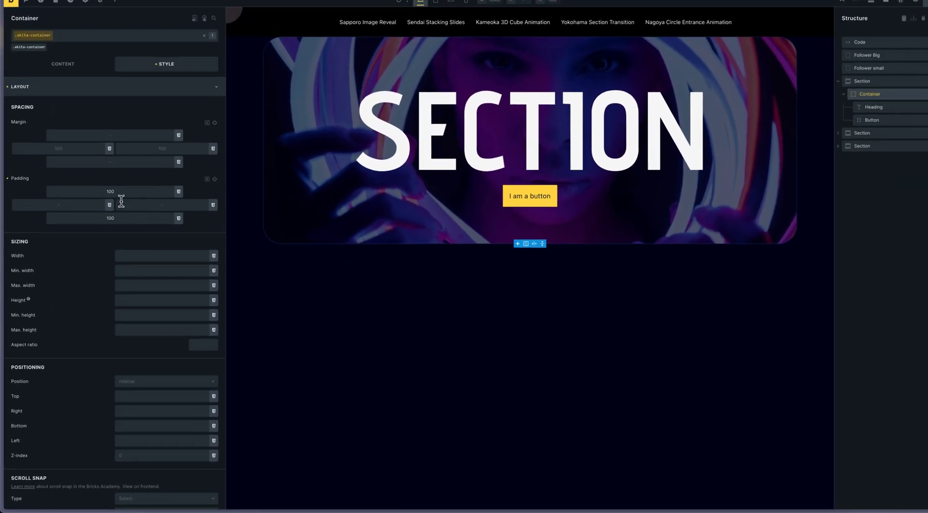
scroll(115, 218, down, 7)
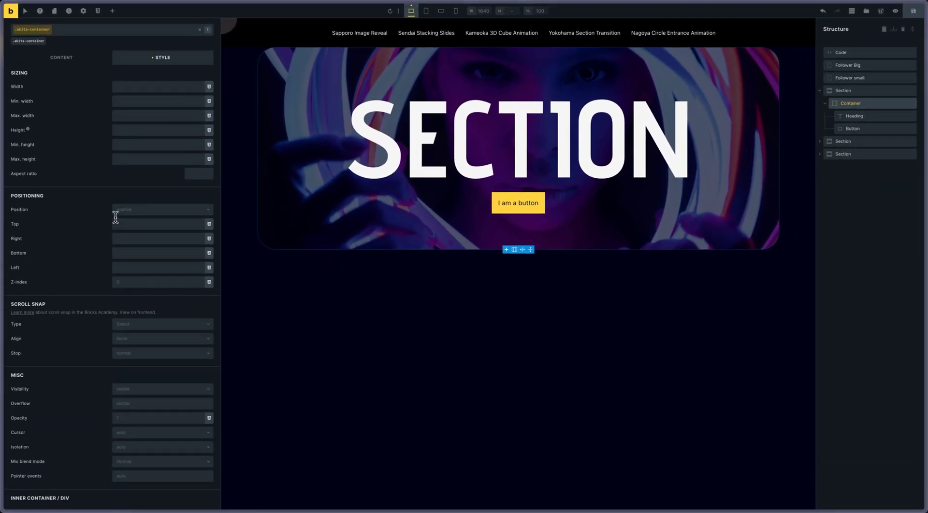
scroll(115, 217, down, 4)
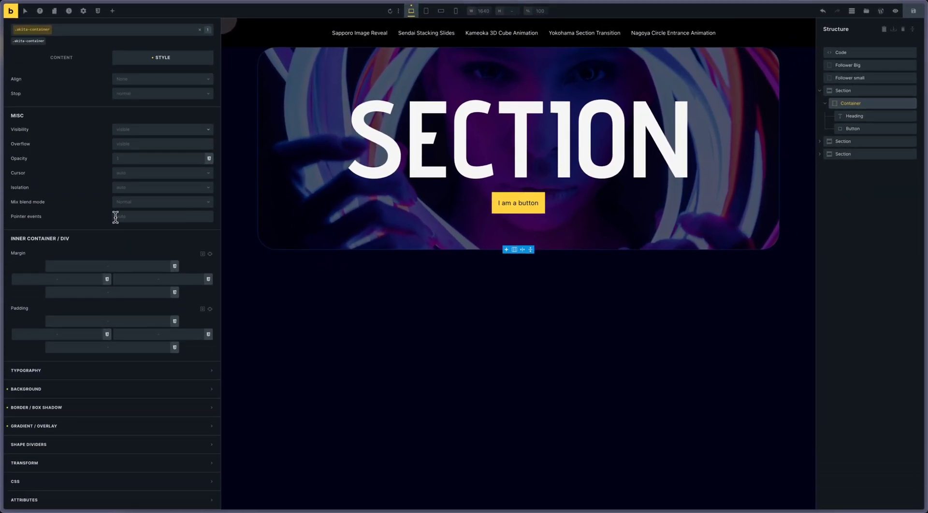
click(83, 388)
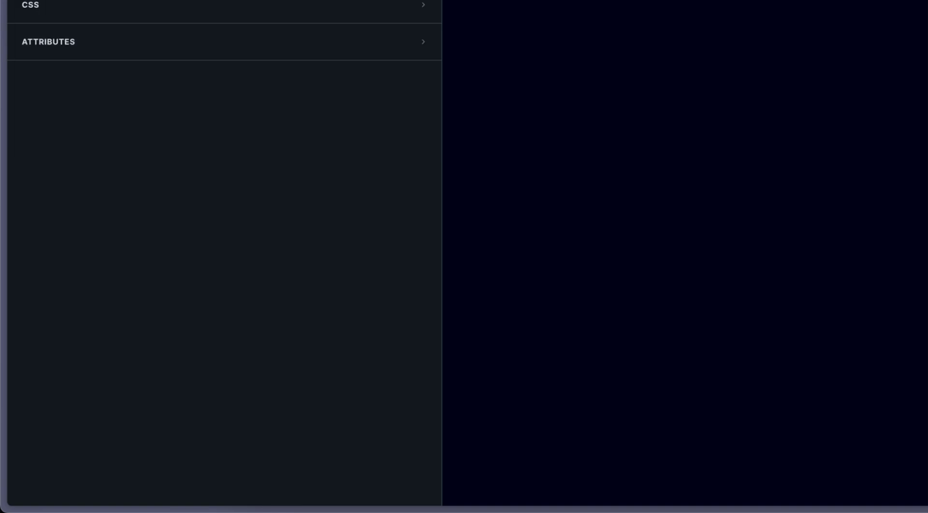
scroll(224, 241, up, 4)
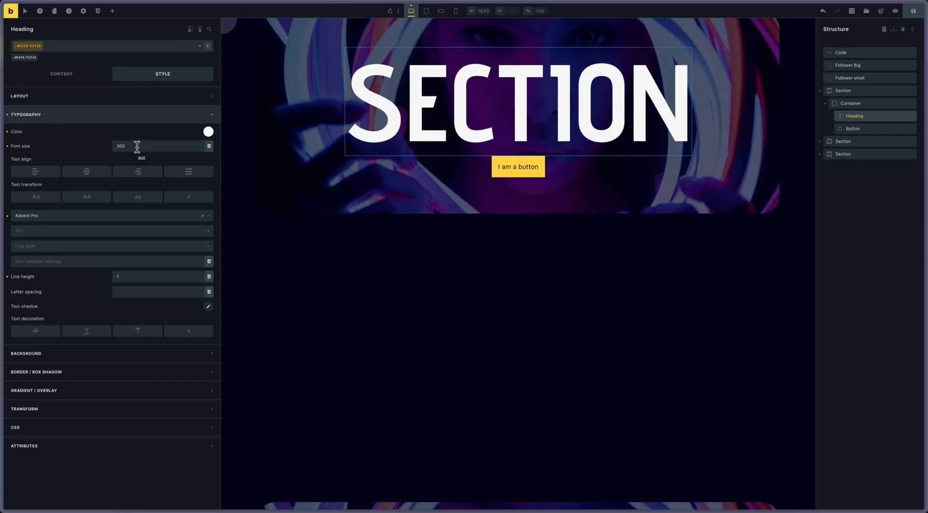
- Review the heading's typography and the content and style settings of the button in the first section
click(121, 116)
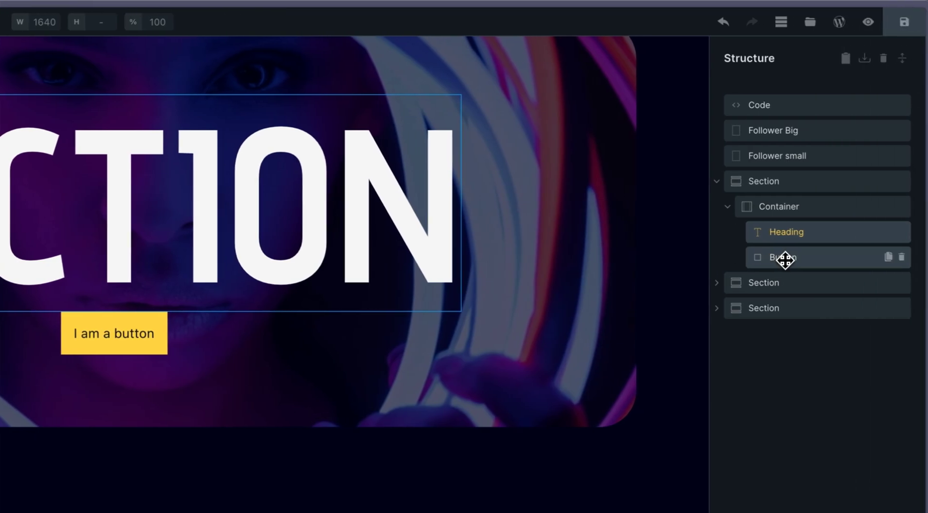
click(915, 258)
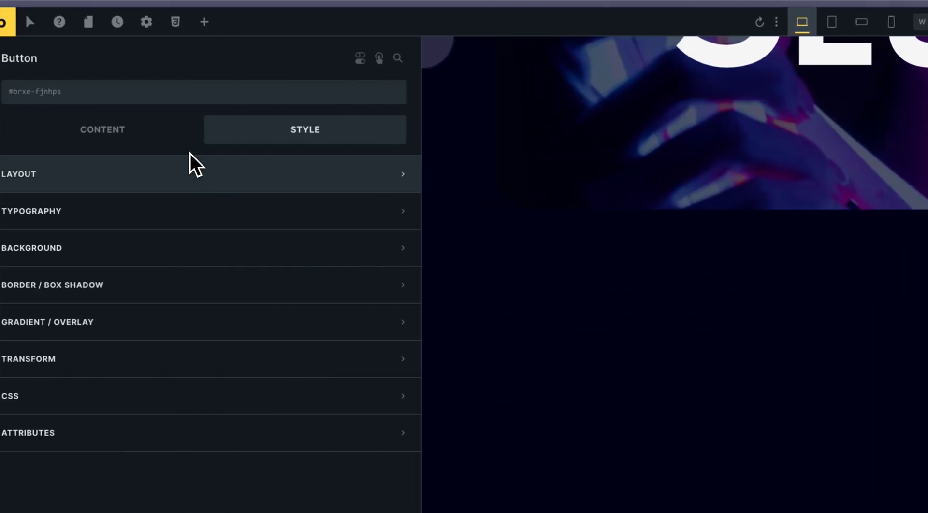
click(118, 140)
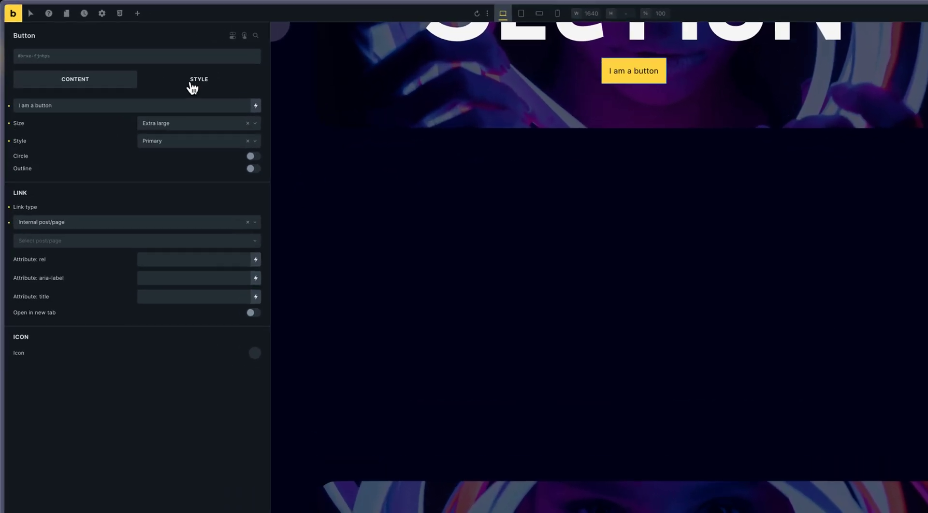
click(334, 140)
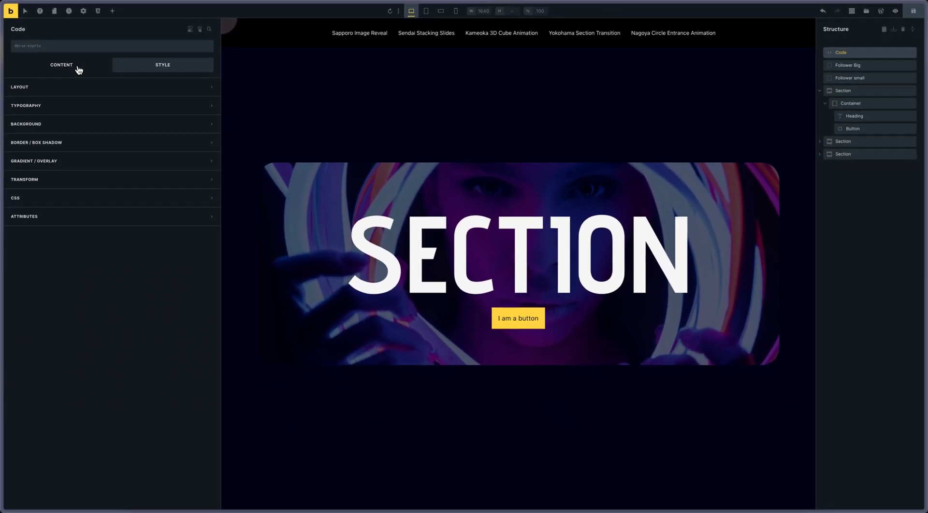
- Delete the body rule with isolation: isolate from the Code element's style block and restore it
click(77, 69)
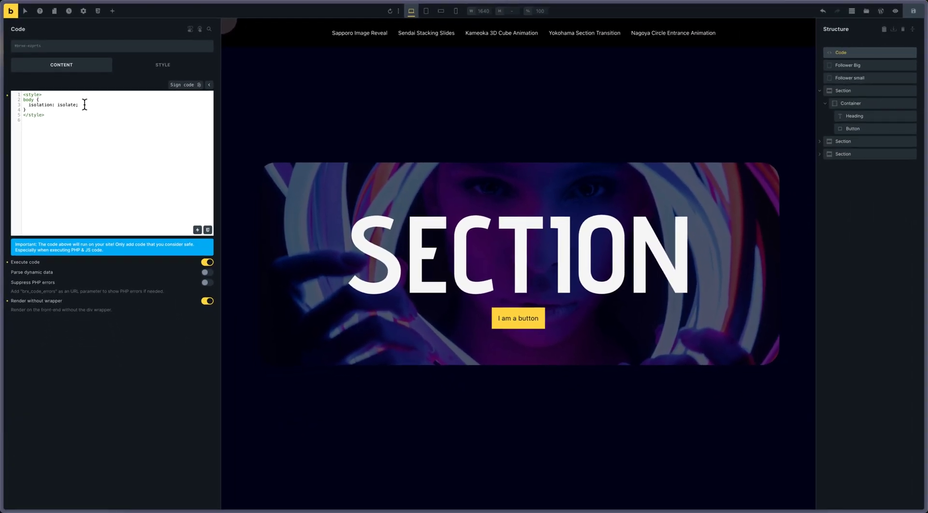
click(19, 104)
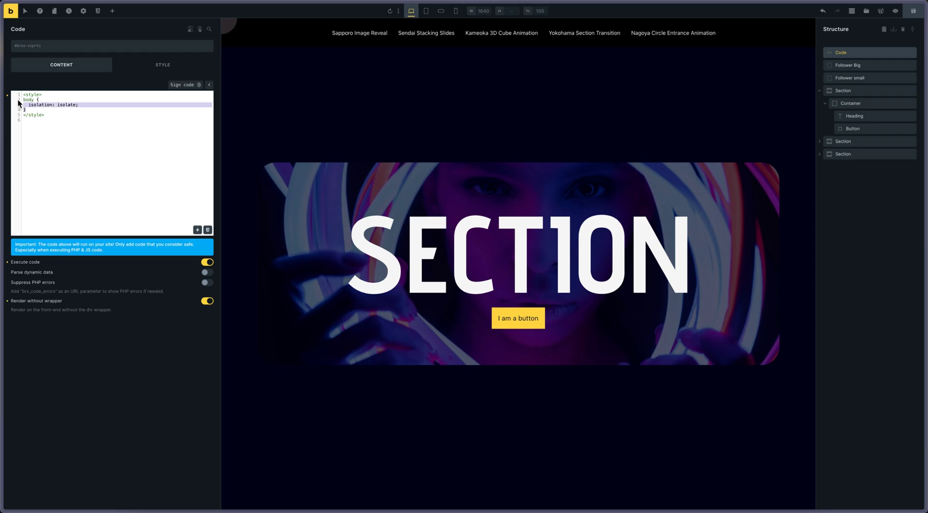
drag(18, 102, 18, 99)
key(Delete)
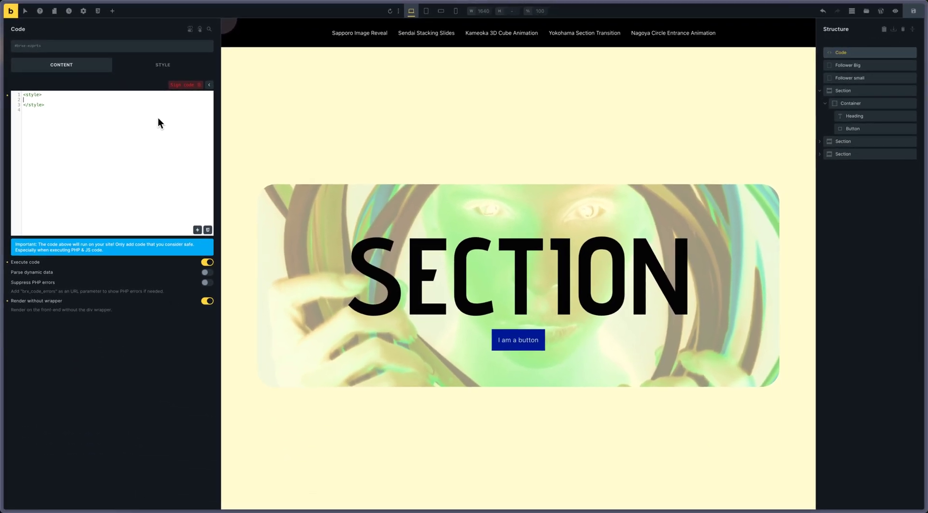
text(body {   isolation: isolate; })
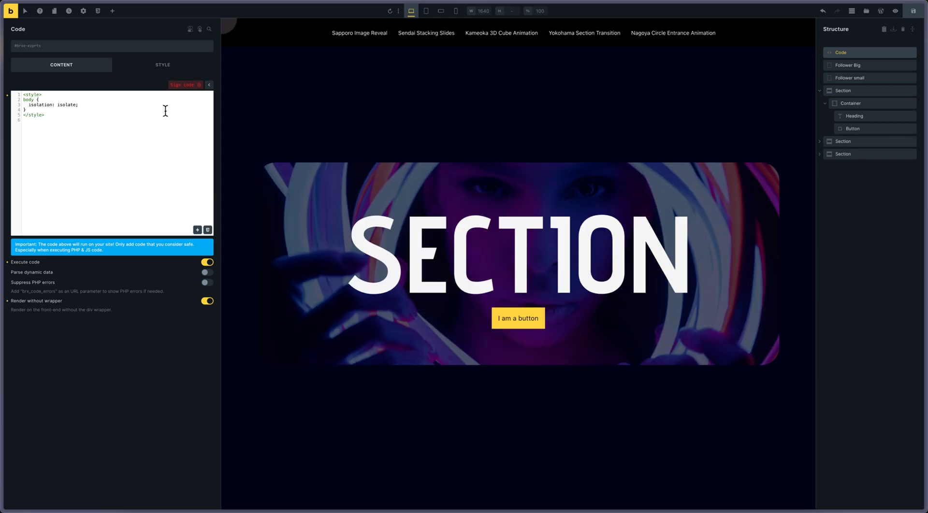
- Sign the Code element's code and save the page
click(183, 86)
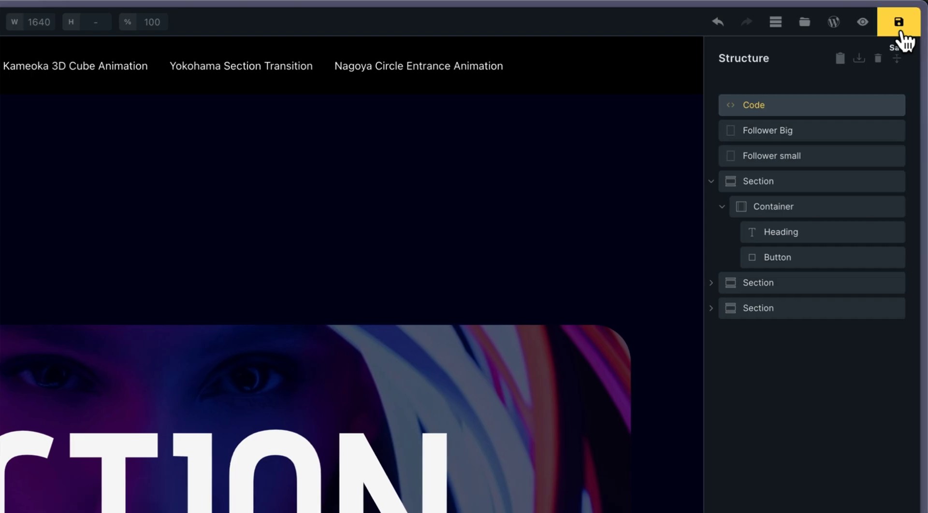
click(898, 22)
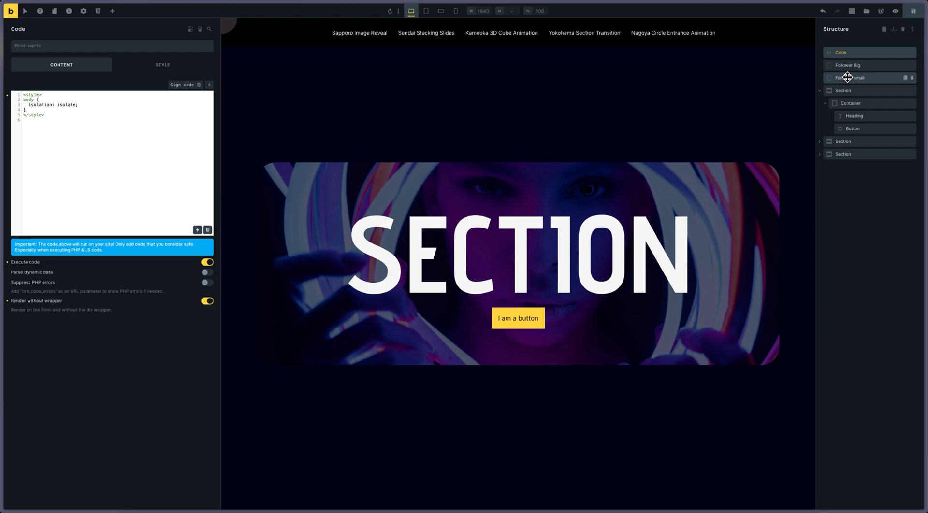
- Examine the Follower Big element's sizing, positioning, blend mode, pointer events and background color settings
click(847, 66)
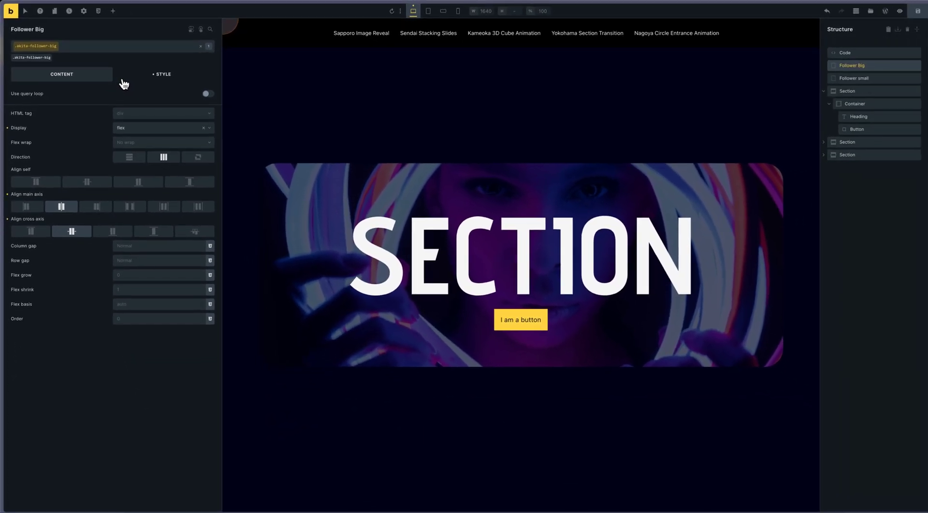
click(161, 75)
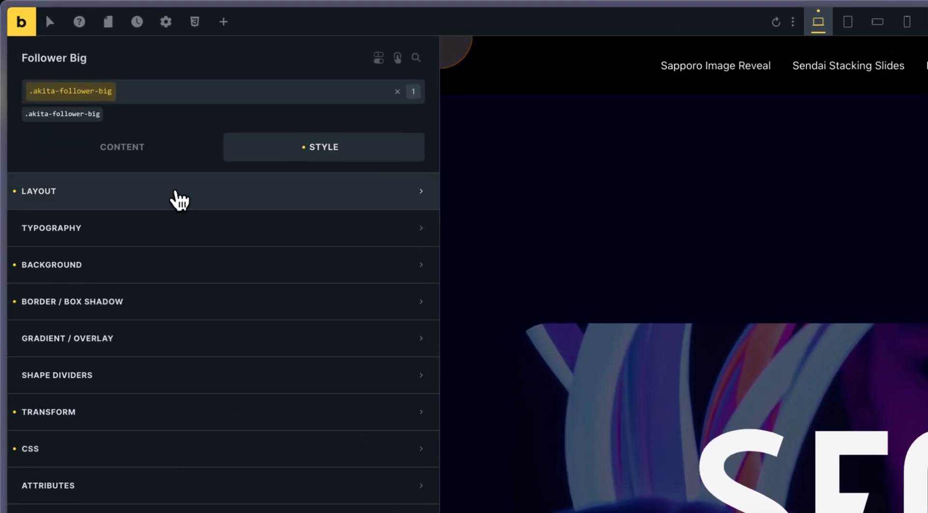
click(180, 200)
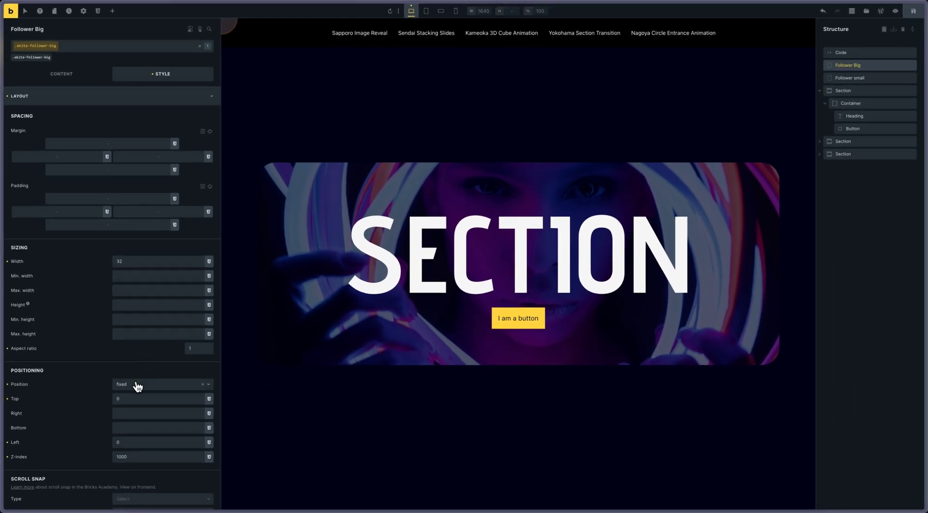
scroll(138, 384, down, 3)
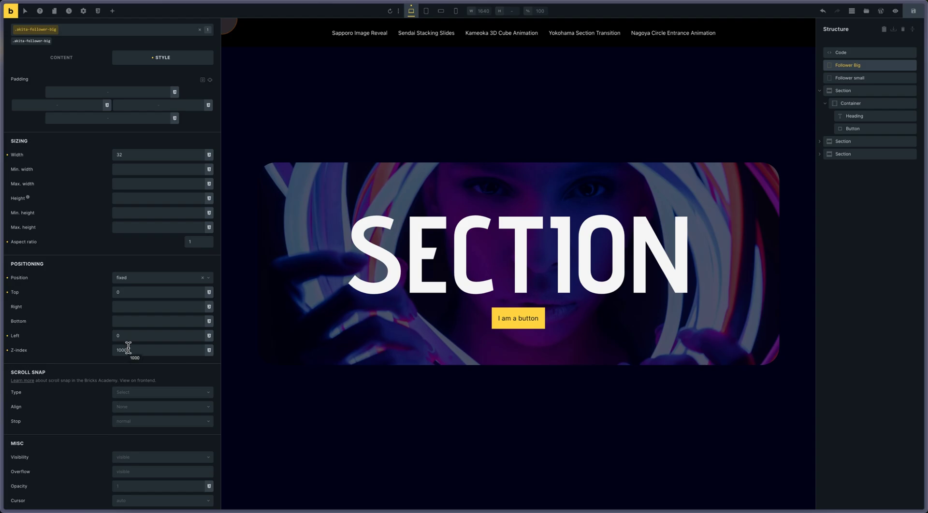
scroll(128, 348, down, 5)
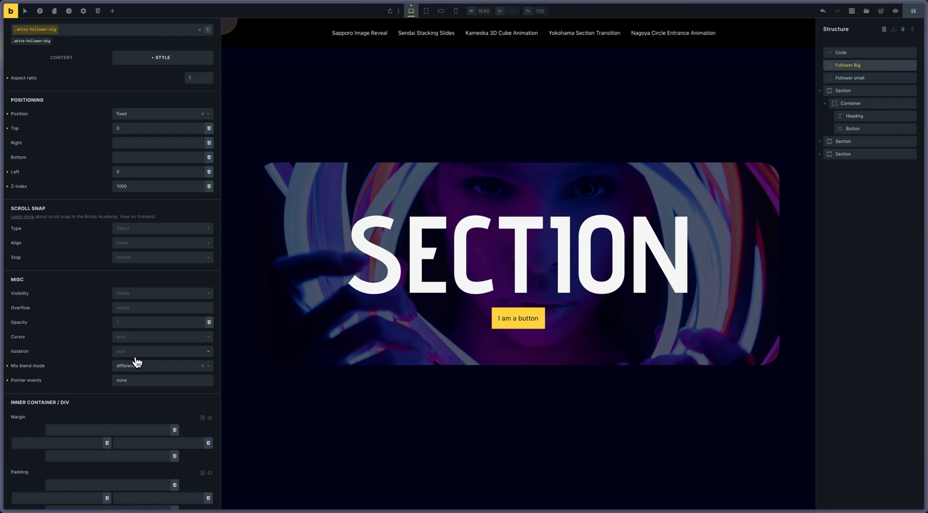
scroll(140, 380, up, 1)
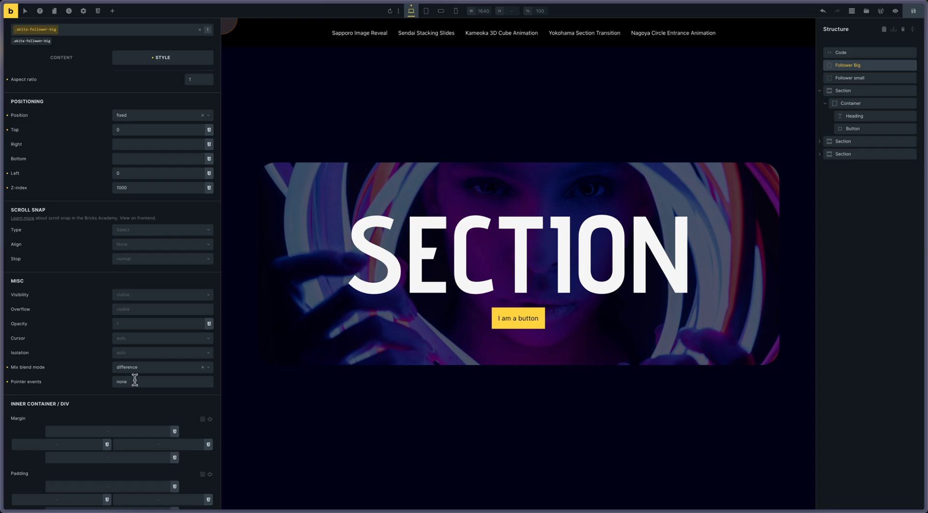
scroll(135, 381, up, 6)
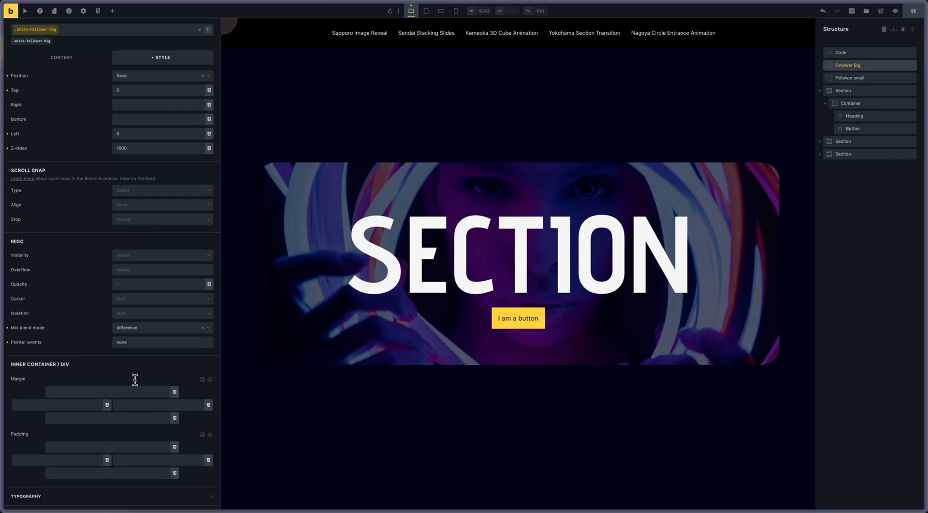
scroll(107, 294, up, 1)
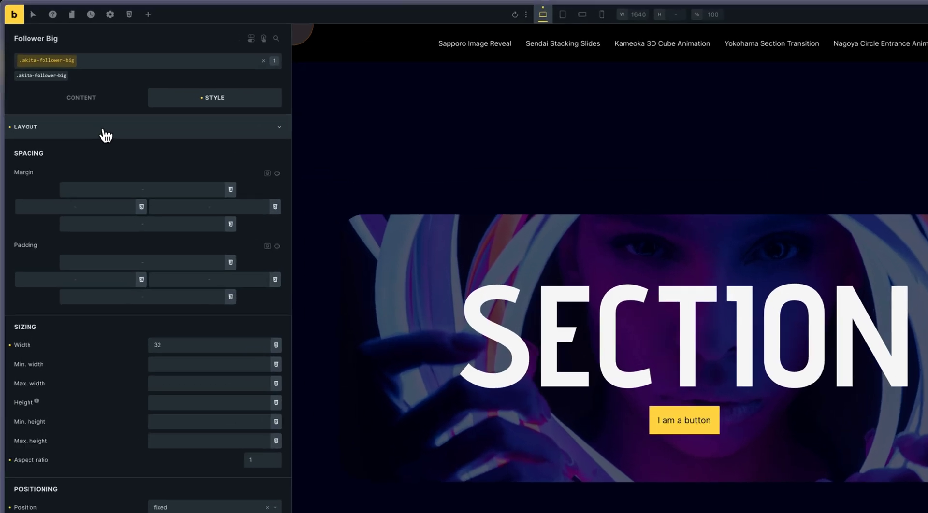
click(76, 95)
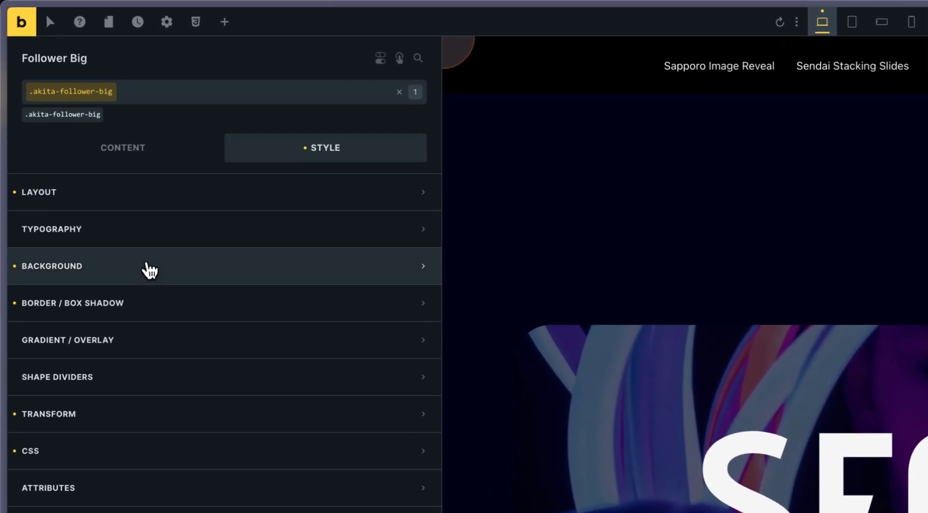
click(147, 263)
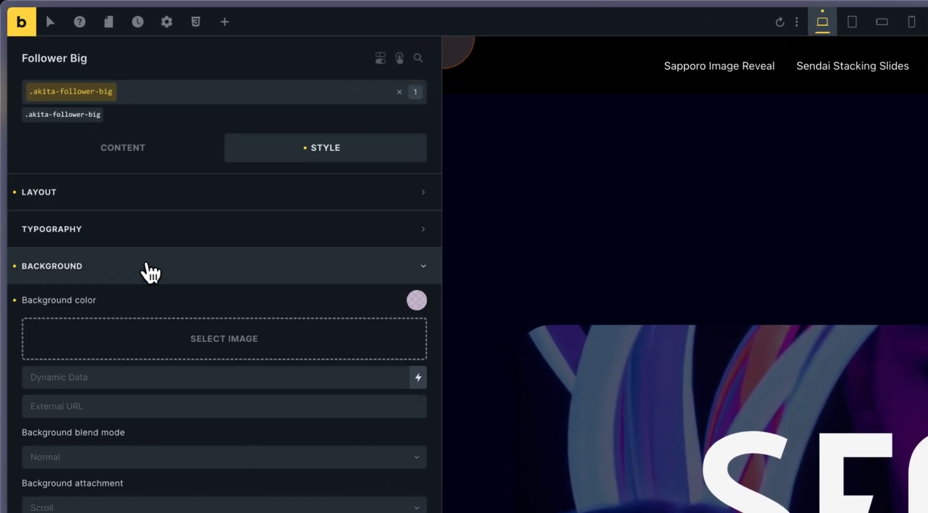
click(147, 265)
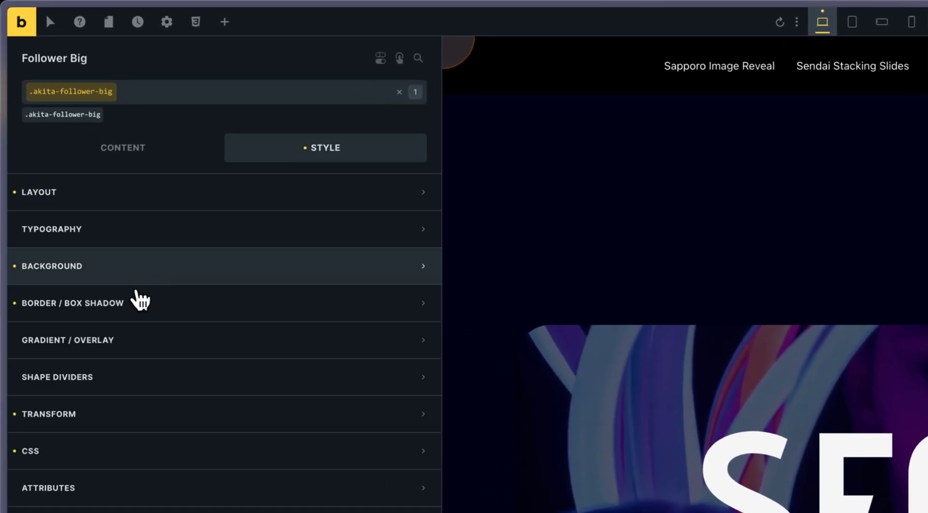
- Examine the Follower Big element's border, transform and CSS style settings
click(138, 306)
click(136, 300)
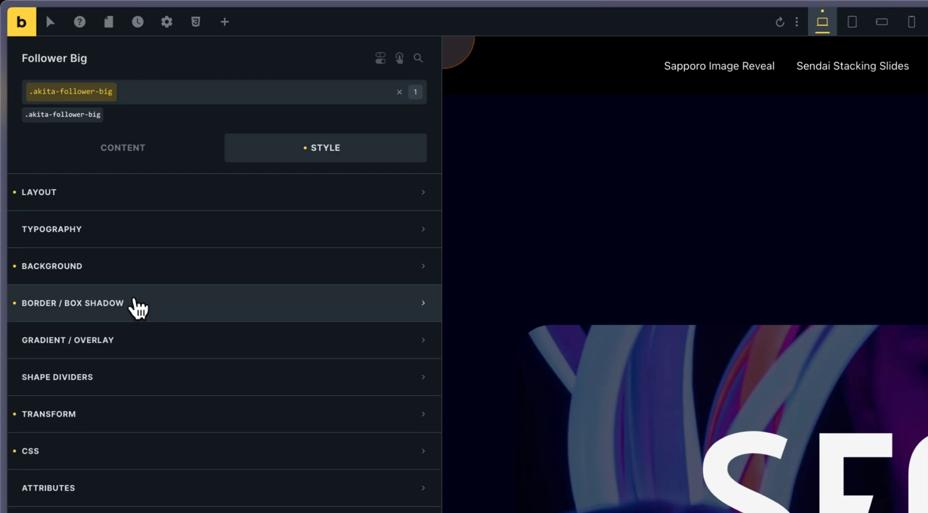
click(135, 302)
click(416, 339)
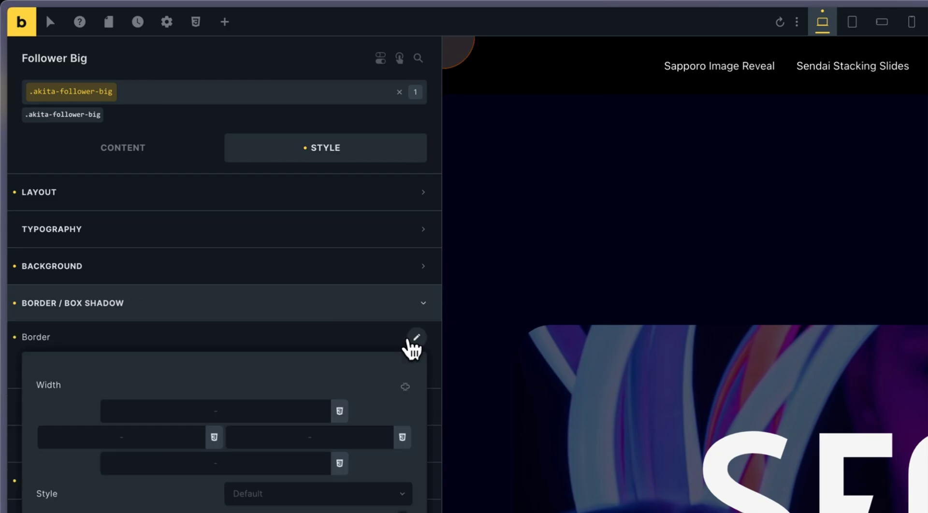
click(410, 341)
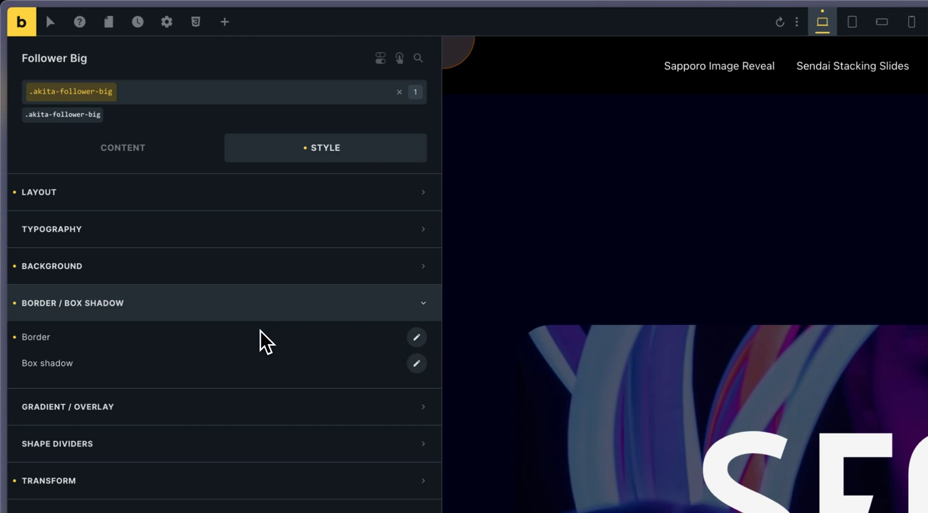
click(177, 490)
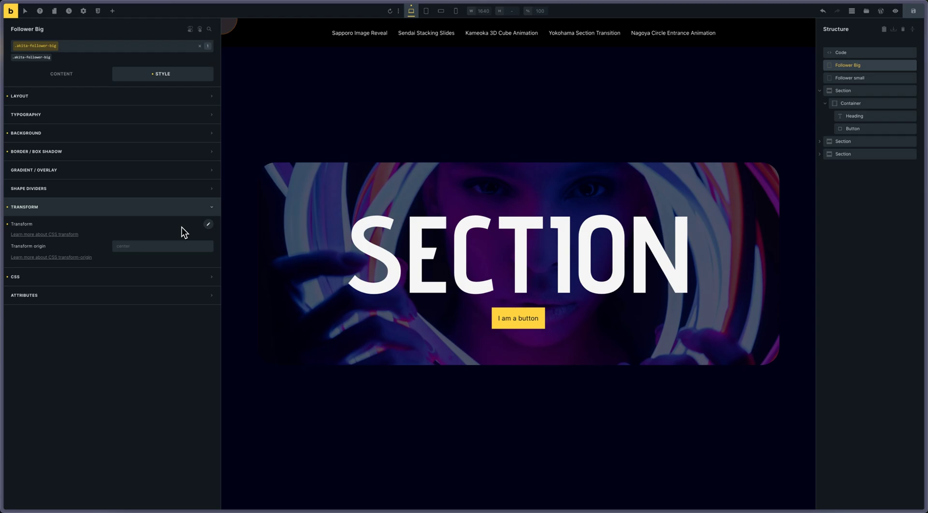
click(208, 225)
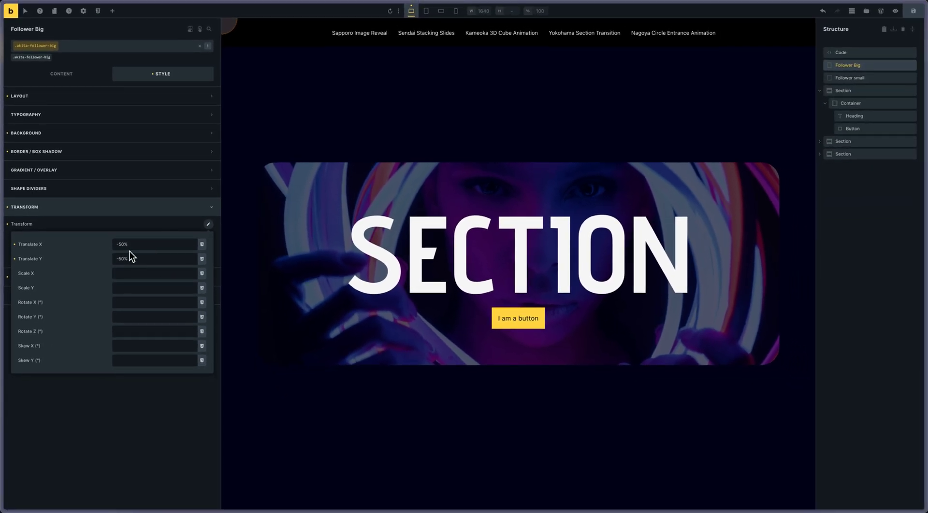
click(143, 258)
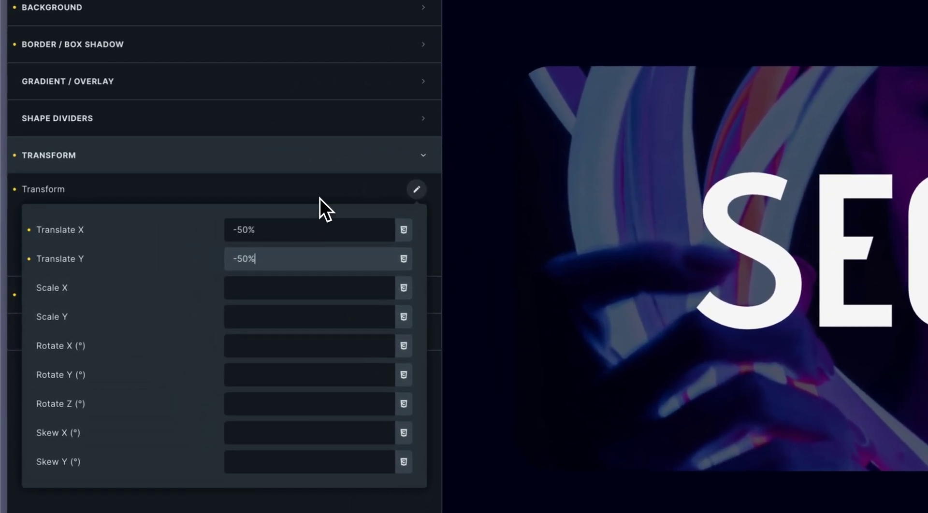
click(335, 187)
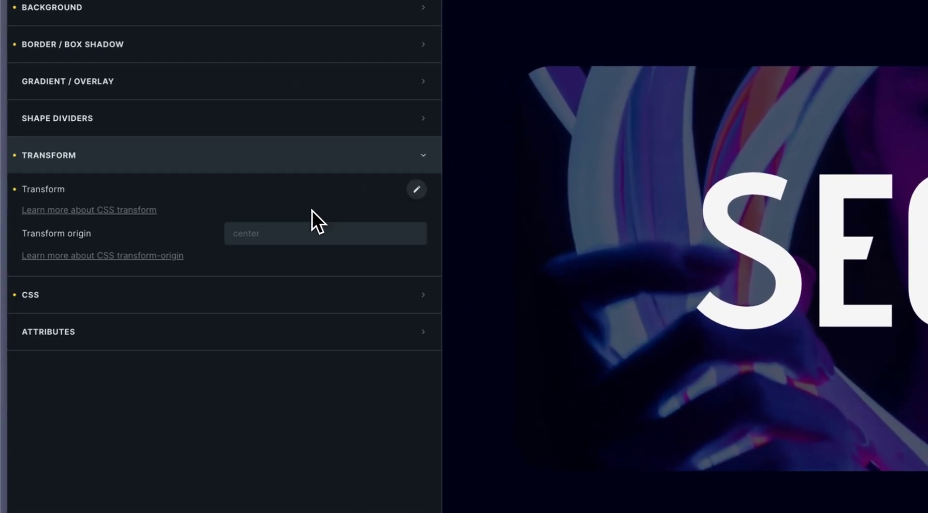
click(244, 296)
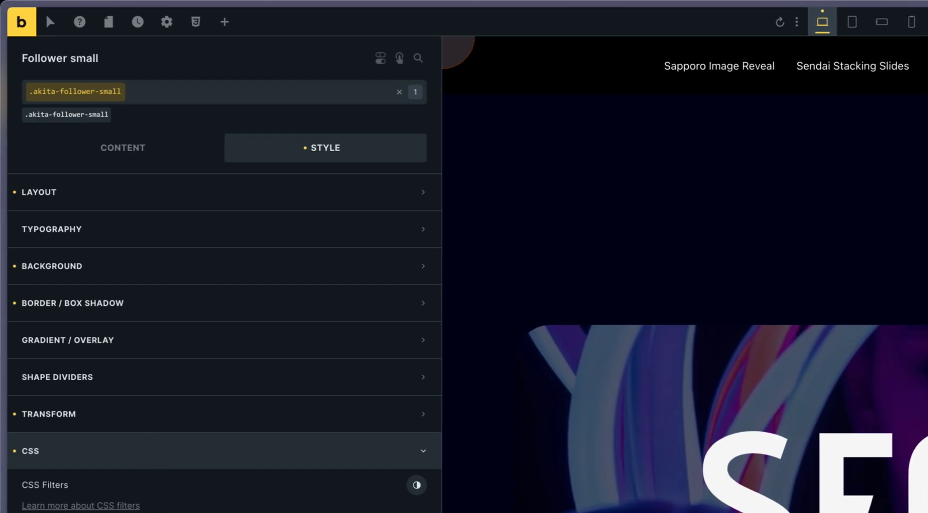
- Examine the Follower small element's layout, background, transform and CSS style settings
click(92, 208)
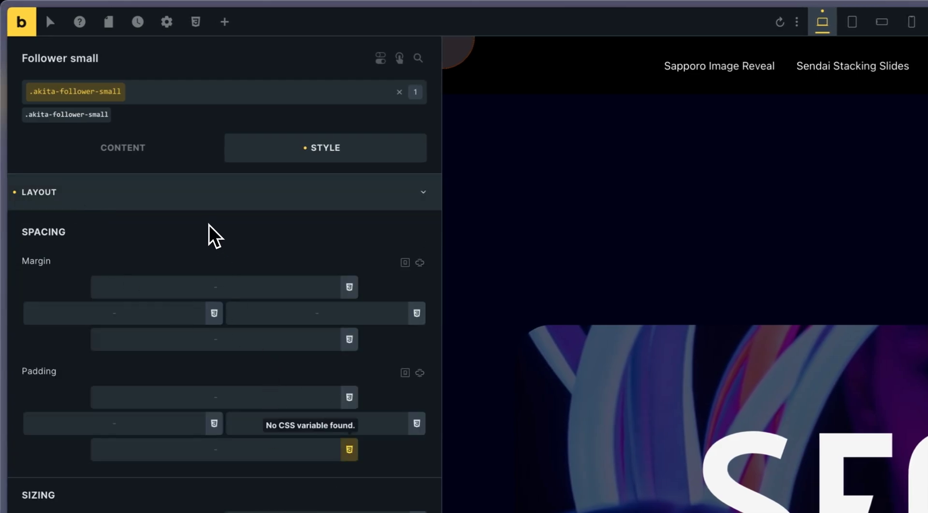
click(204, 208)
click(202, 276)
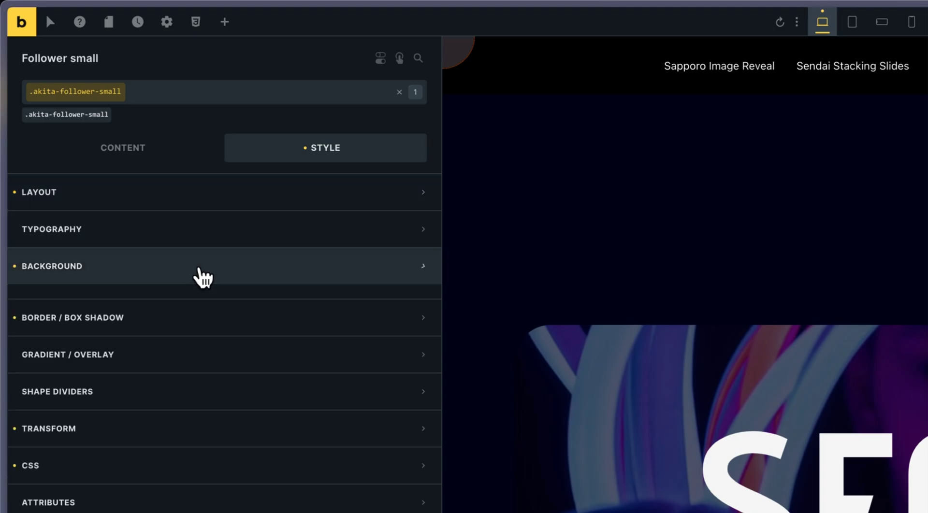
click(202, 275)
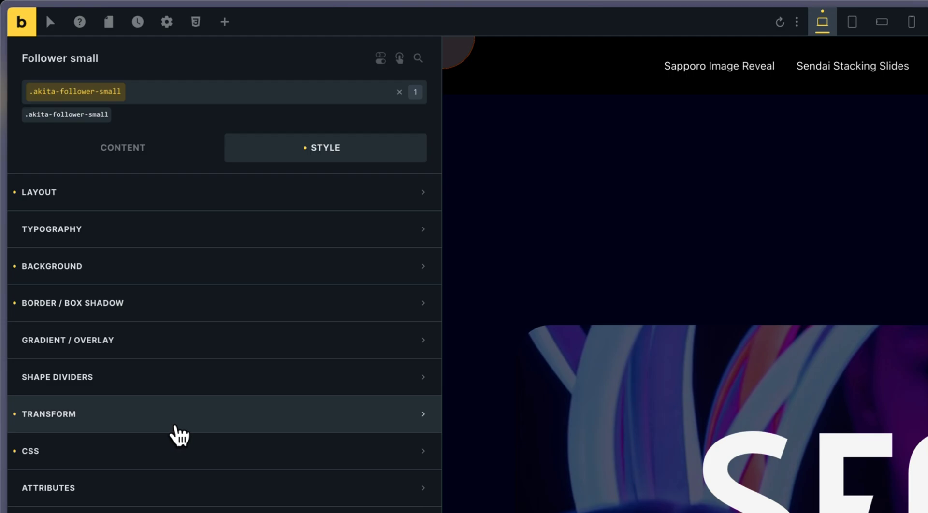
click(179, 430)
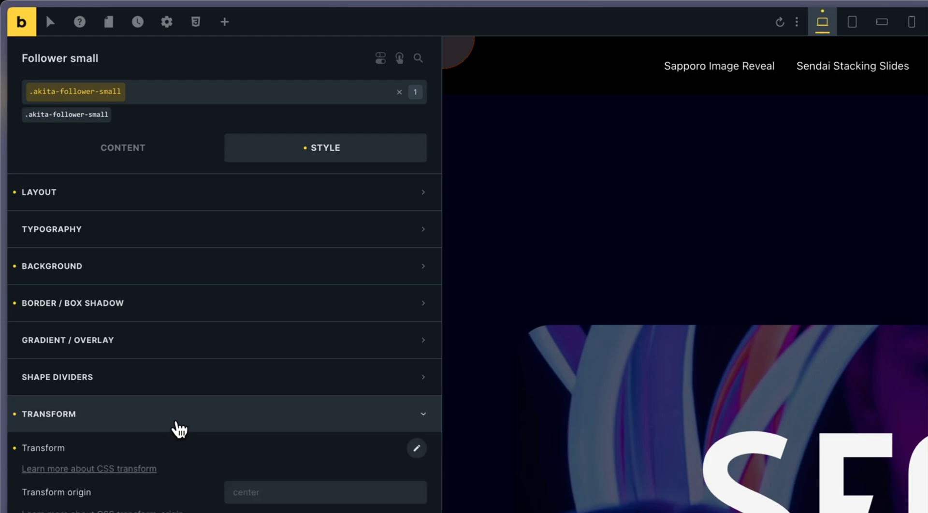
click(179, 429)
click(180, 430)
click(417, 448)
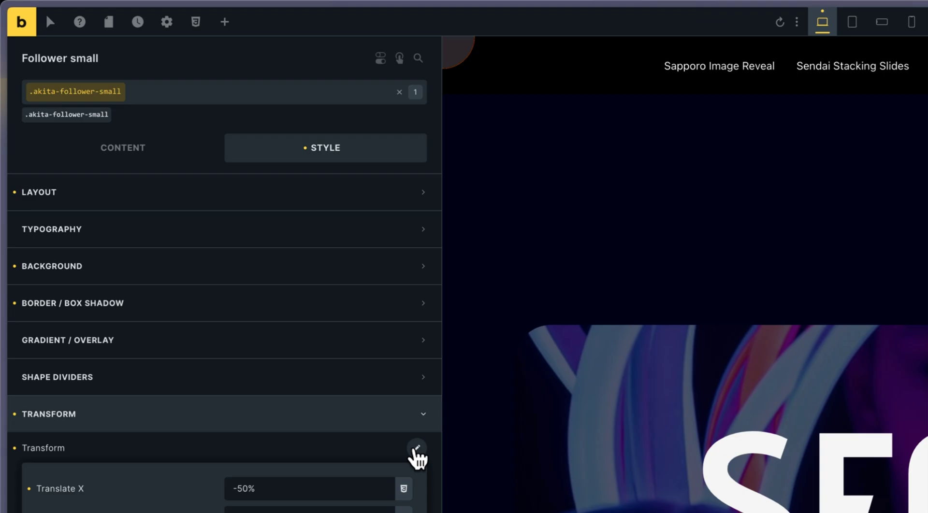
click(415, 448)
click(162, 422)
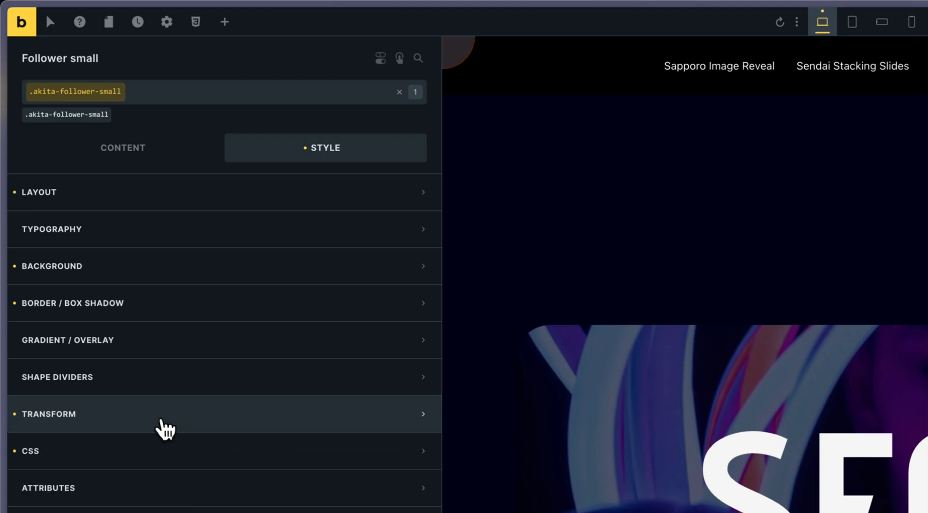
click(122, 457)
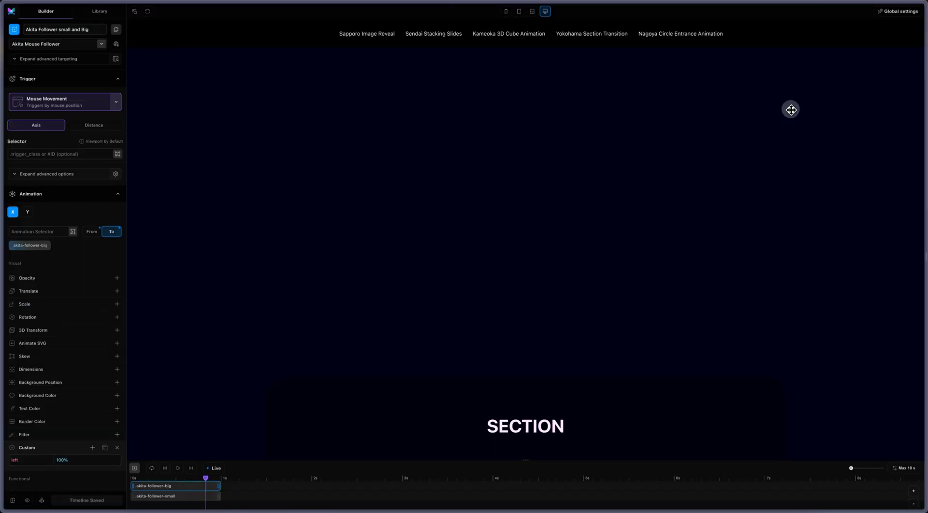
- Examine the Mouse Movement trigger and the X and Y axis custom properties animating .akita-follower-big in the Akita Follower small and Big timeline
mouse_move(109, 137)
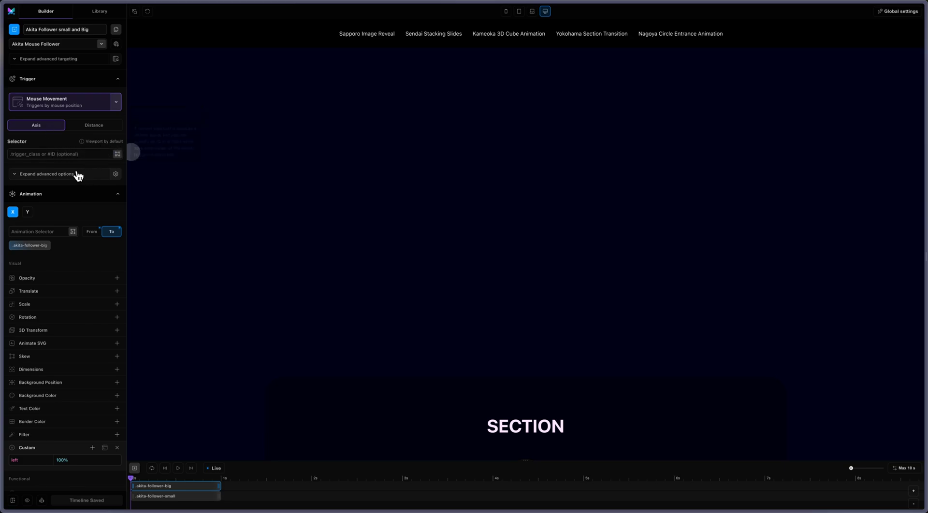
mouse_move(44, 233)
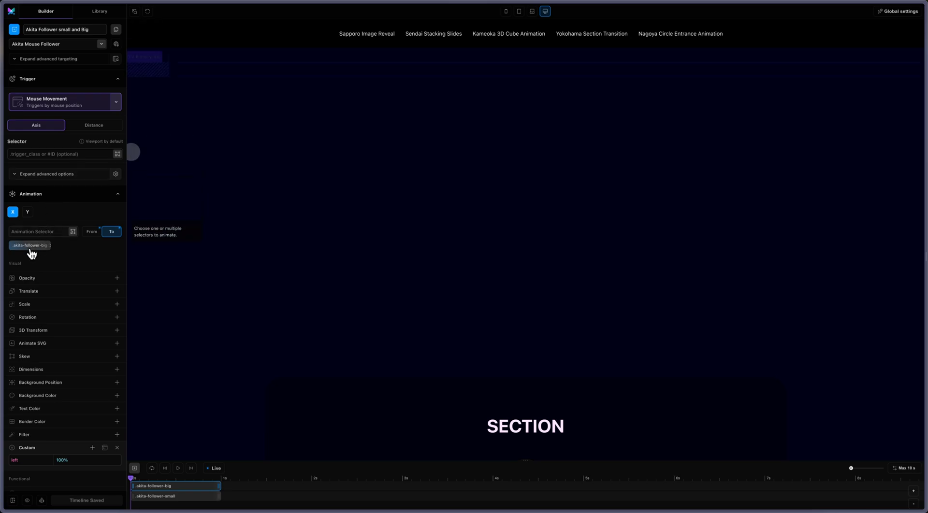
mouse_move(28, 253)
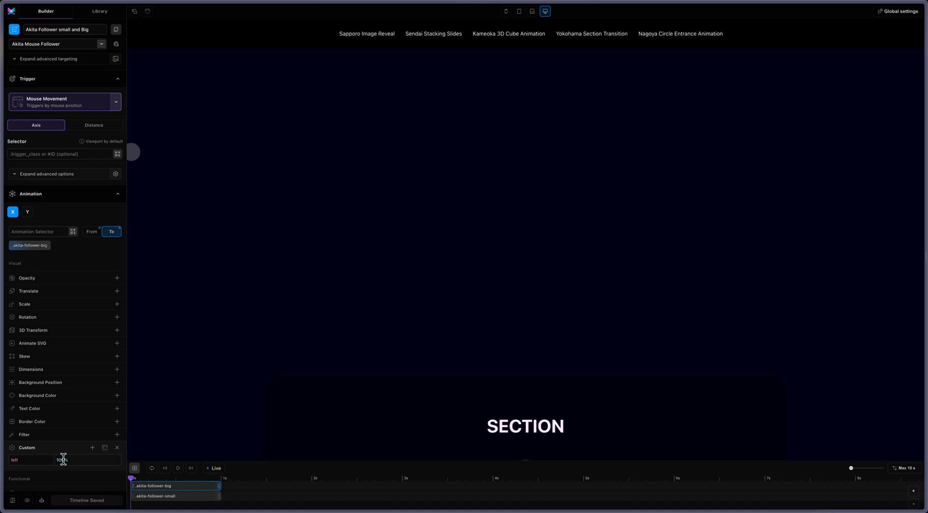
click(27, 215)
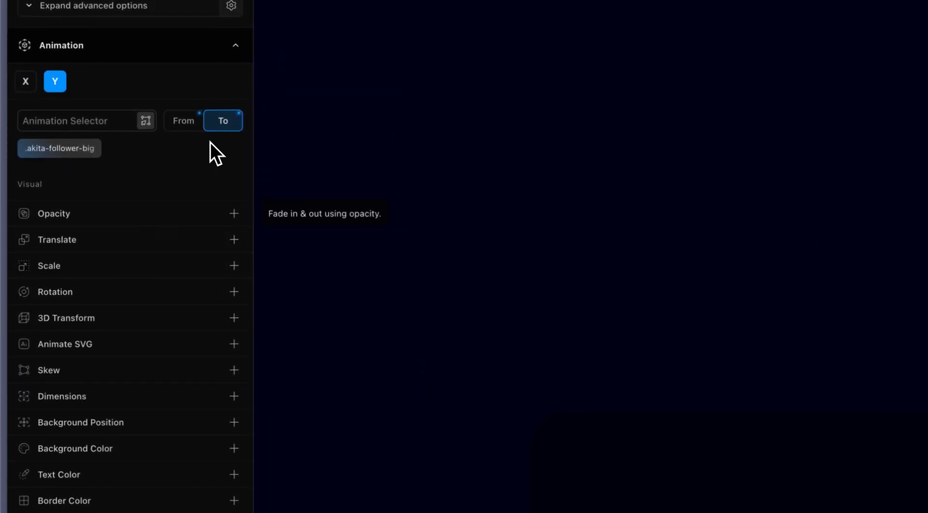
click(28, 90)
click(56, 82)
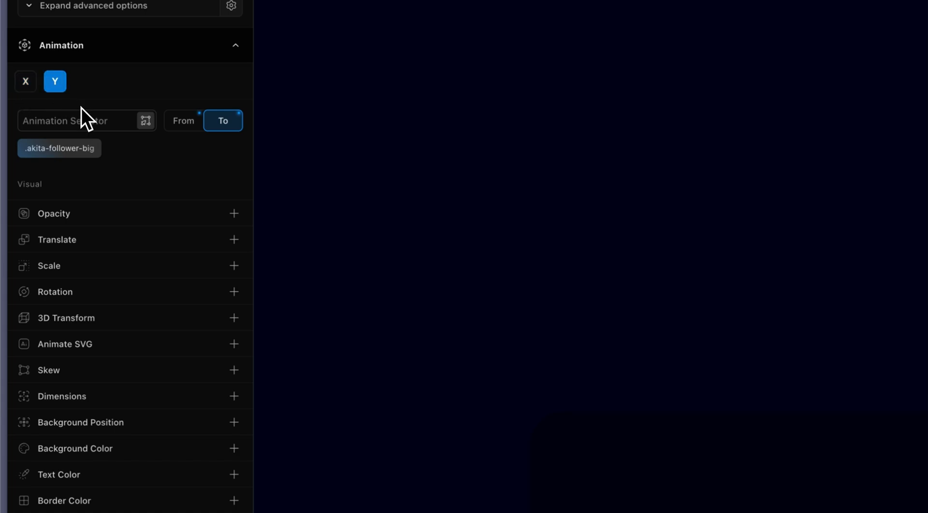
scroll(121, 209, down, 5)
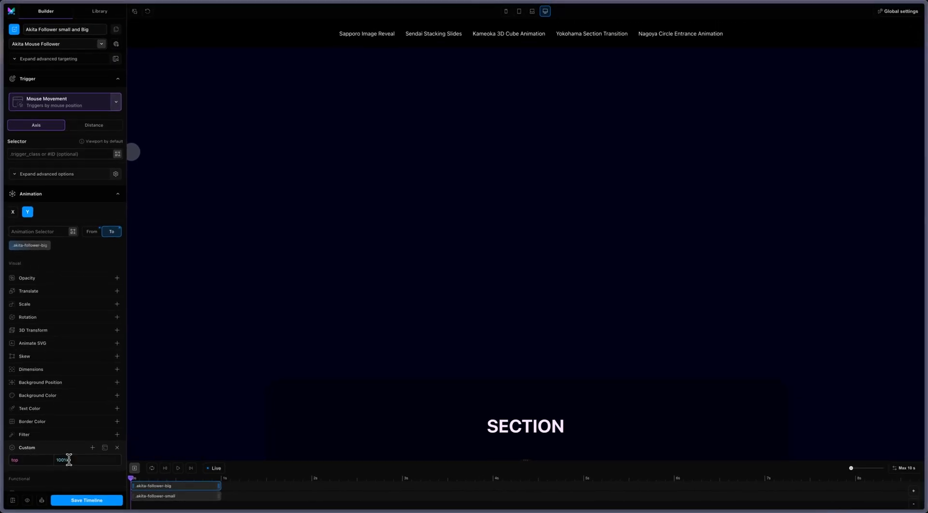
scroll(81, 447, down, 3)
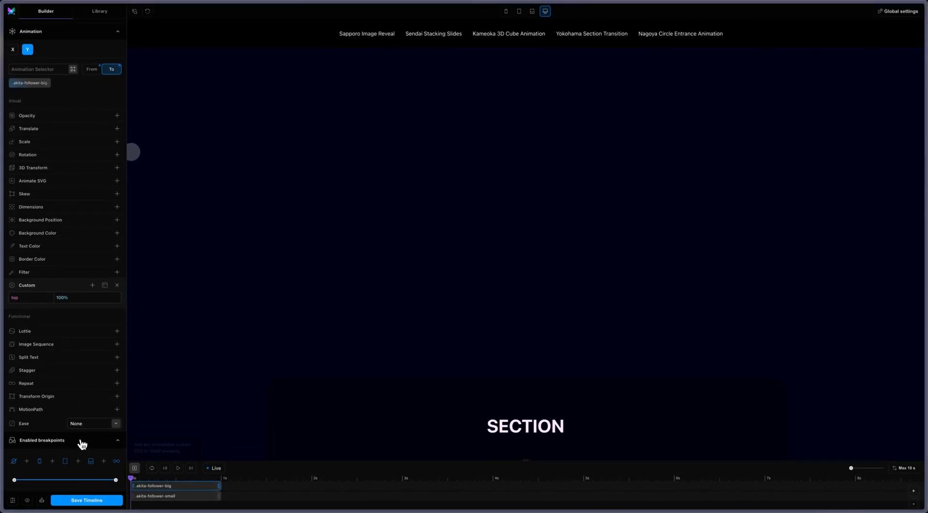
scroll(62, 249, up, 1)
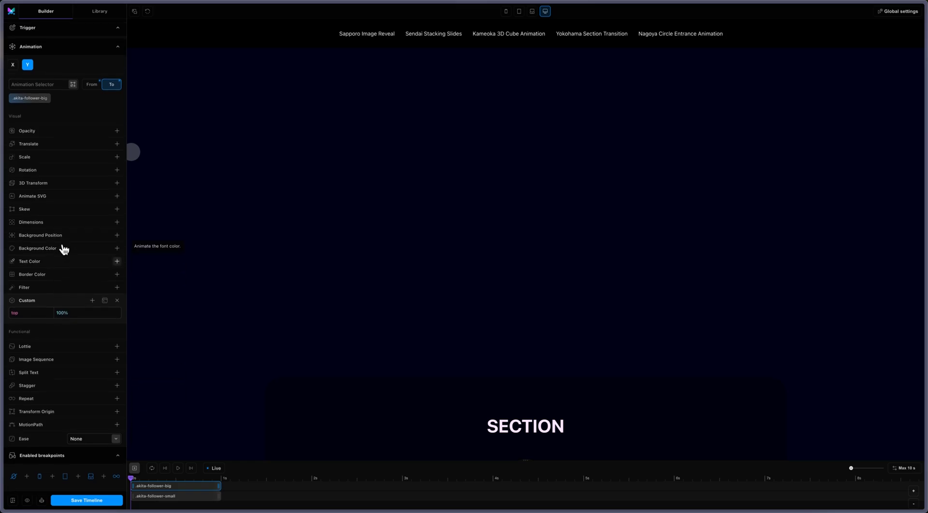
scroll(48, 347, down, 1)
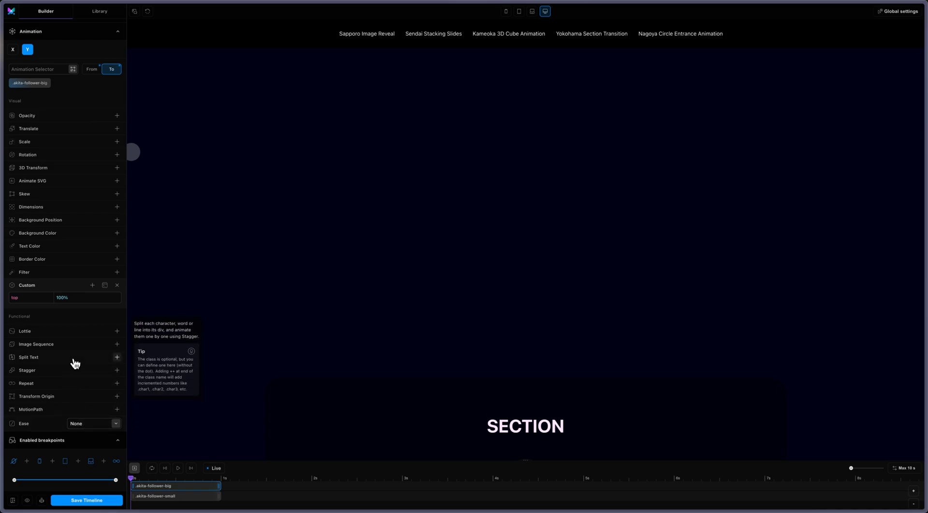
scroll(75, 364, up, 1)
scroll(75, 364, up, 3)
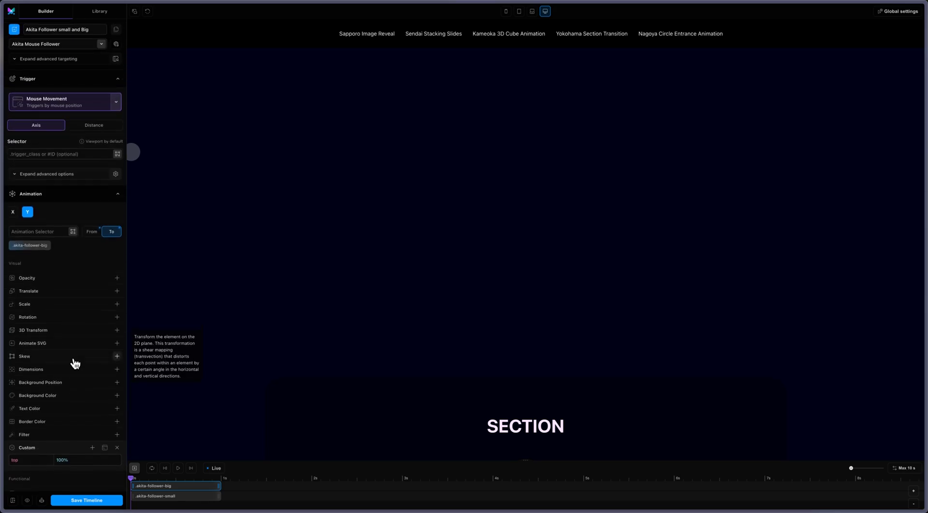
- Compare the X and Y axis custom properties of the .akita-follower-small animation in the same timeline
click(159, 496)
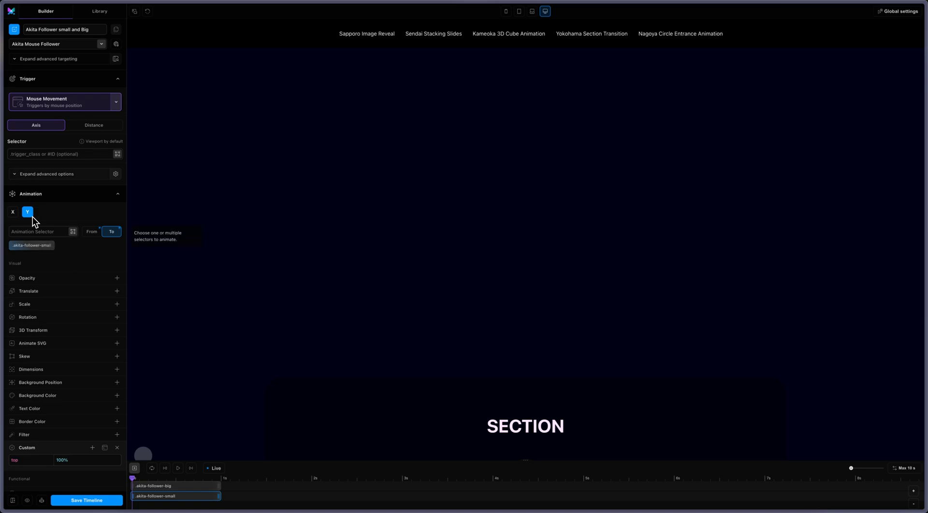
click(13, 212)
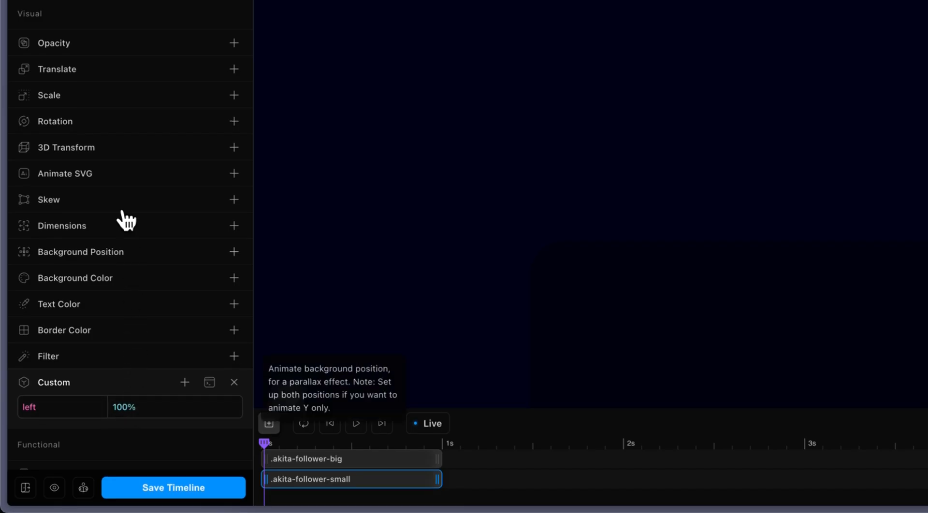
click(55, 131)
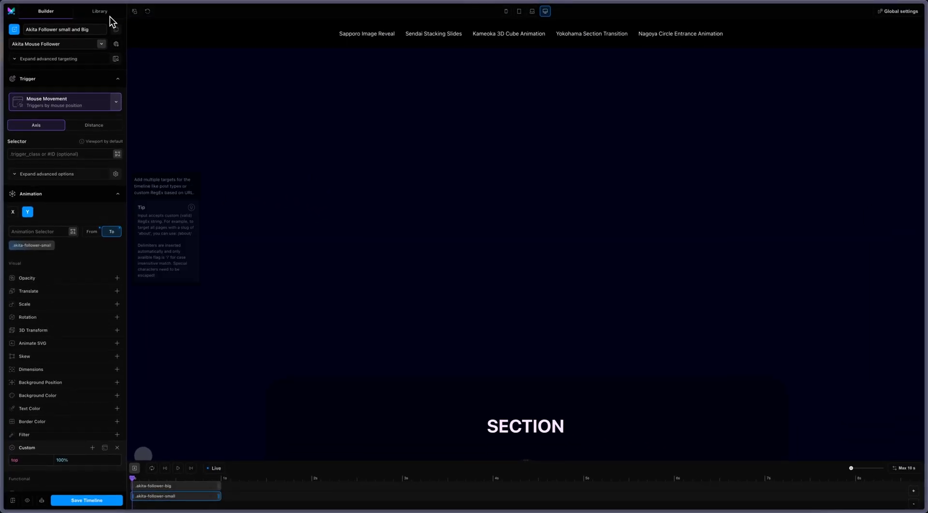
- Open the Akita Follower Link Hover timeline and review its hover trigger, mouse leave options and animation selector
click(88, 14)
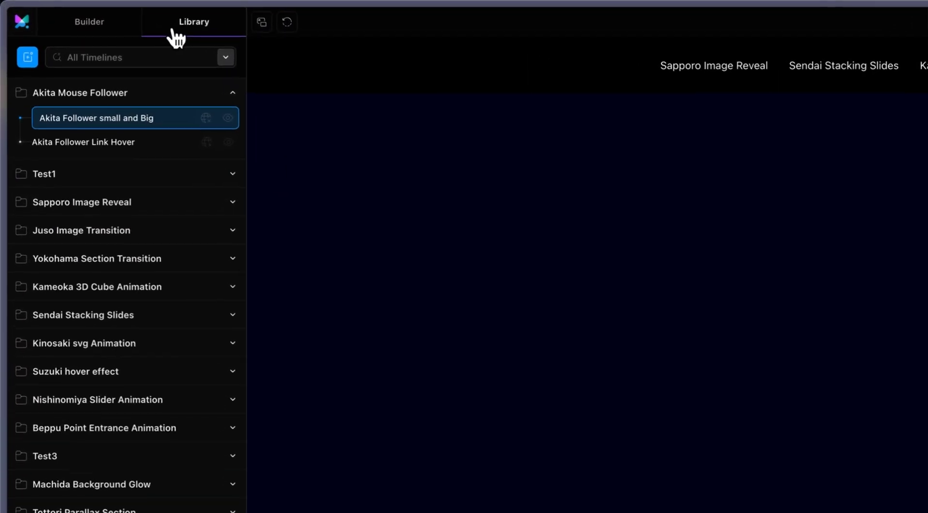
click(111, 152)
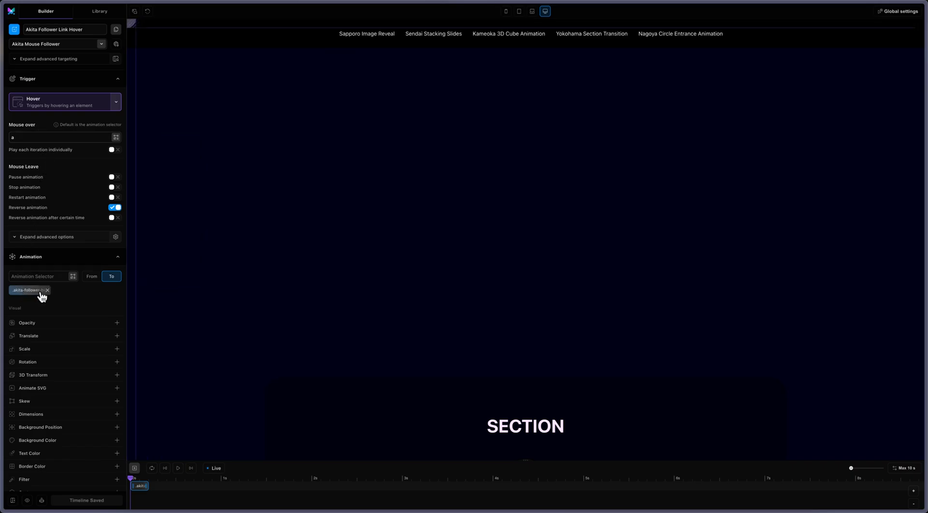
scroll(84, 317, down, 2)
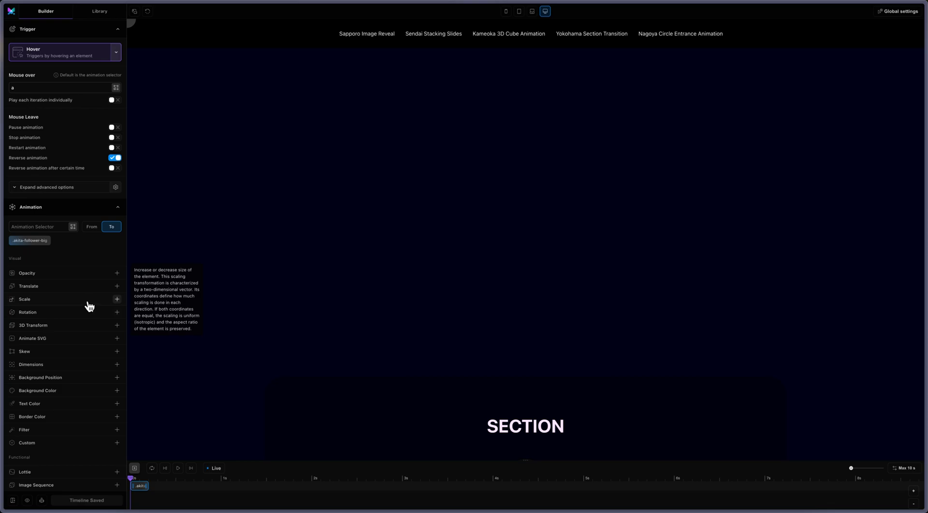
click(91, 227)
click(221, 256)
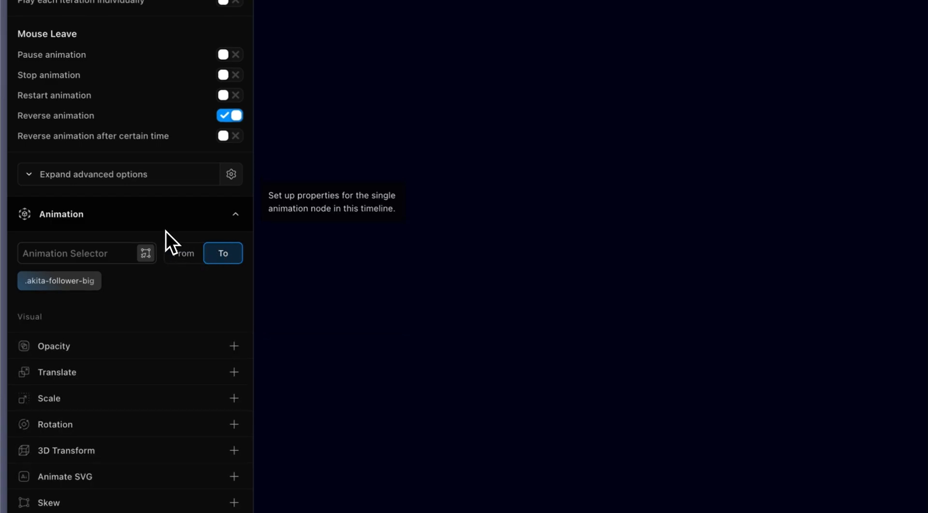
scroll(167, 231, up, 2)
scroll(166, 231, down, 6)
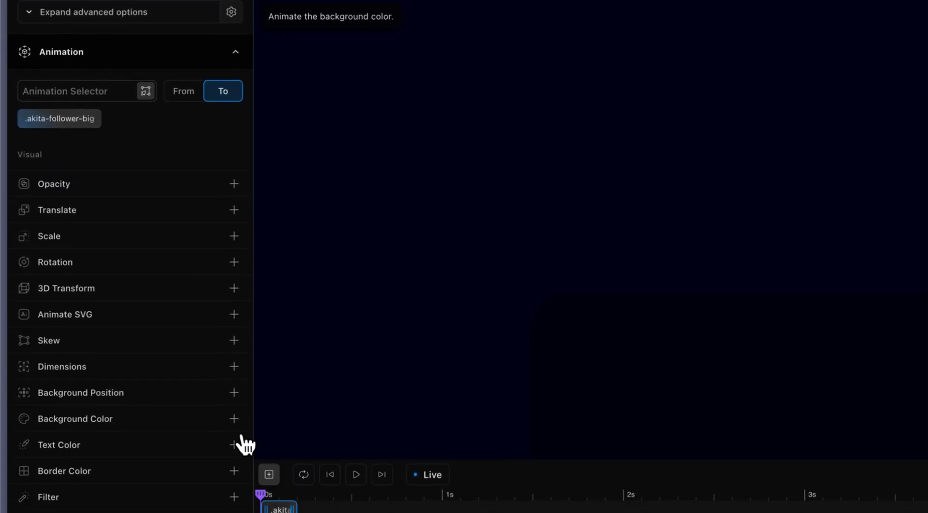
- Add a Scale of 2 to the To state of the .akita-follower-big animation and save the timeline
click(278, 455)
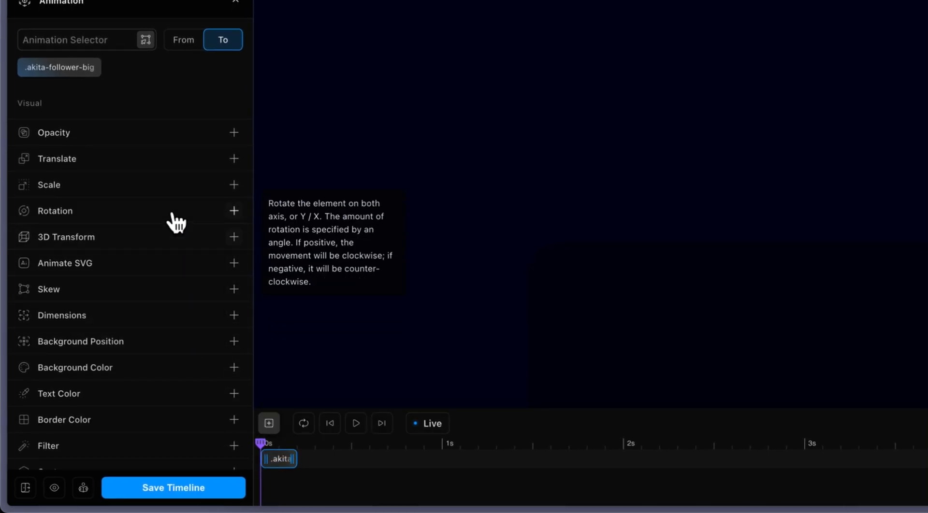
scroll(159, 186, down, 4)
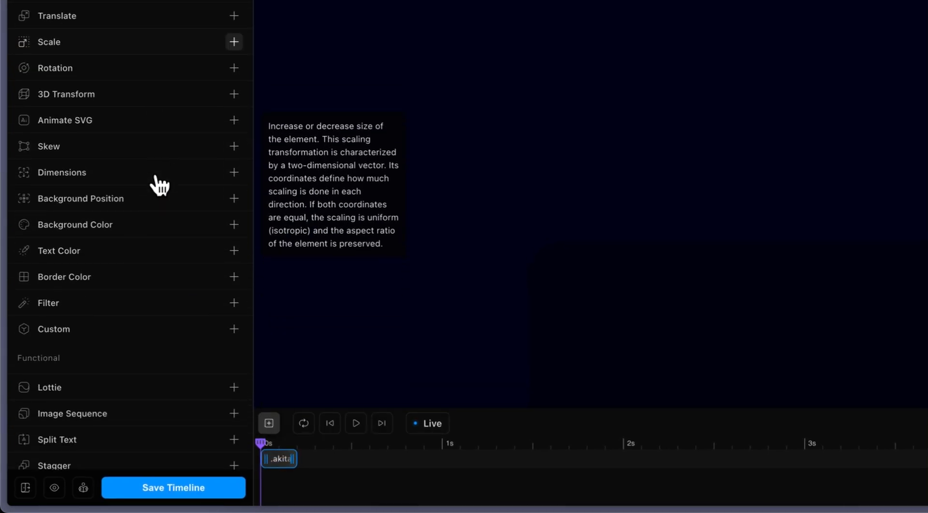
scroll(160, 186, up, 1)
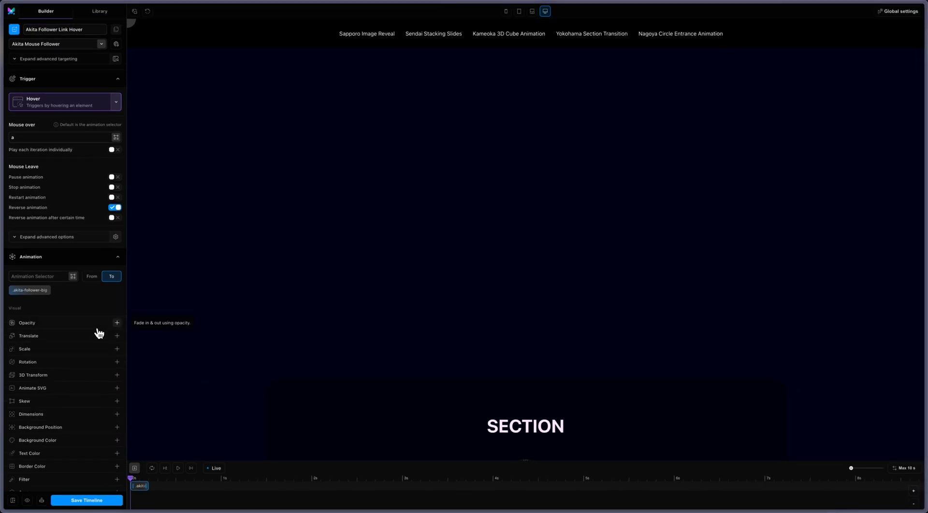
click(117, 349)
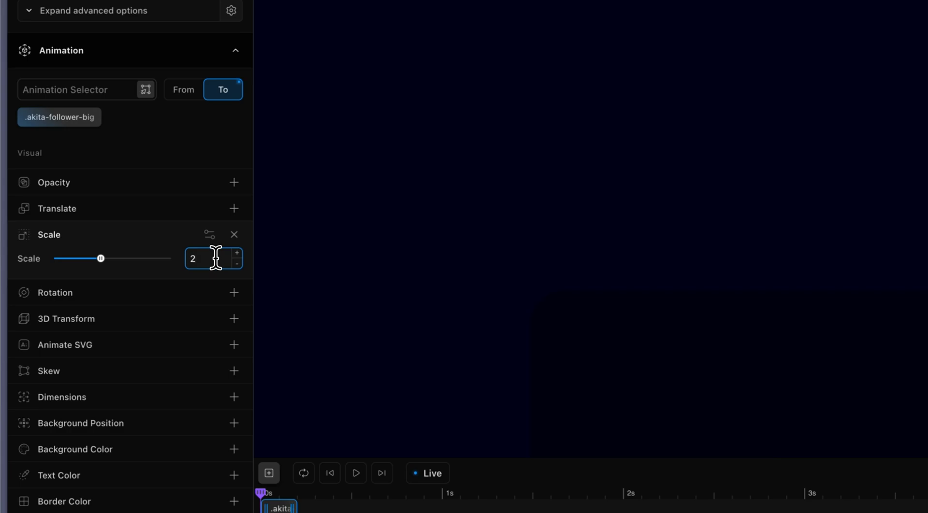
click(173, 489)
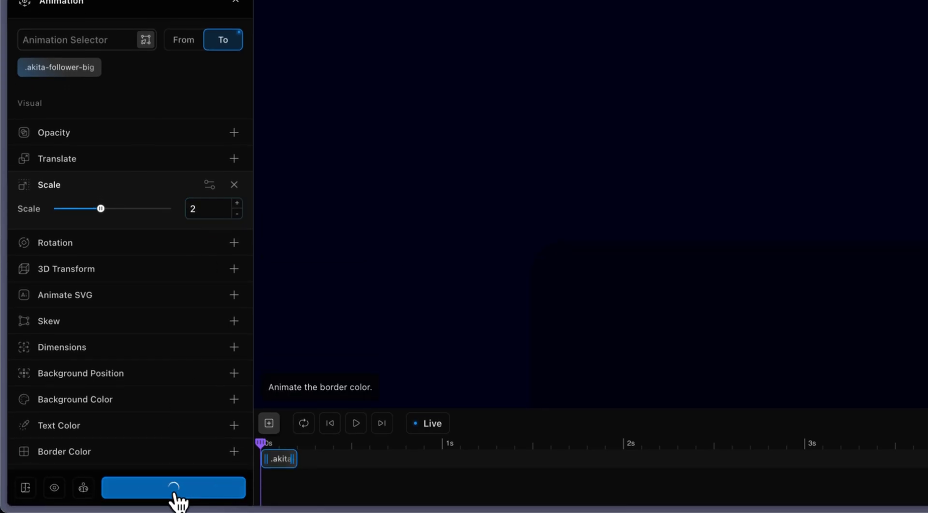